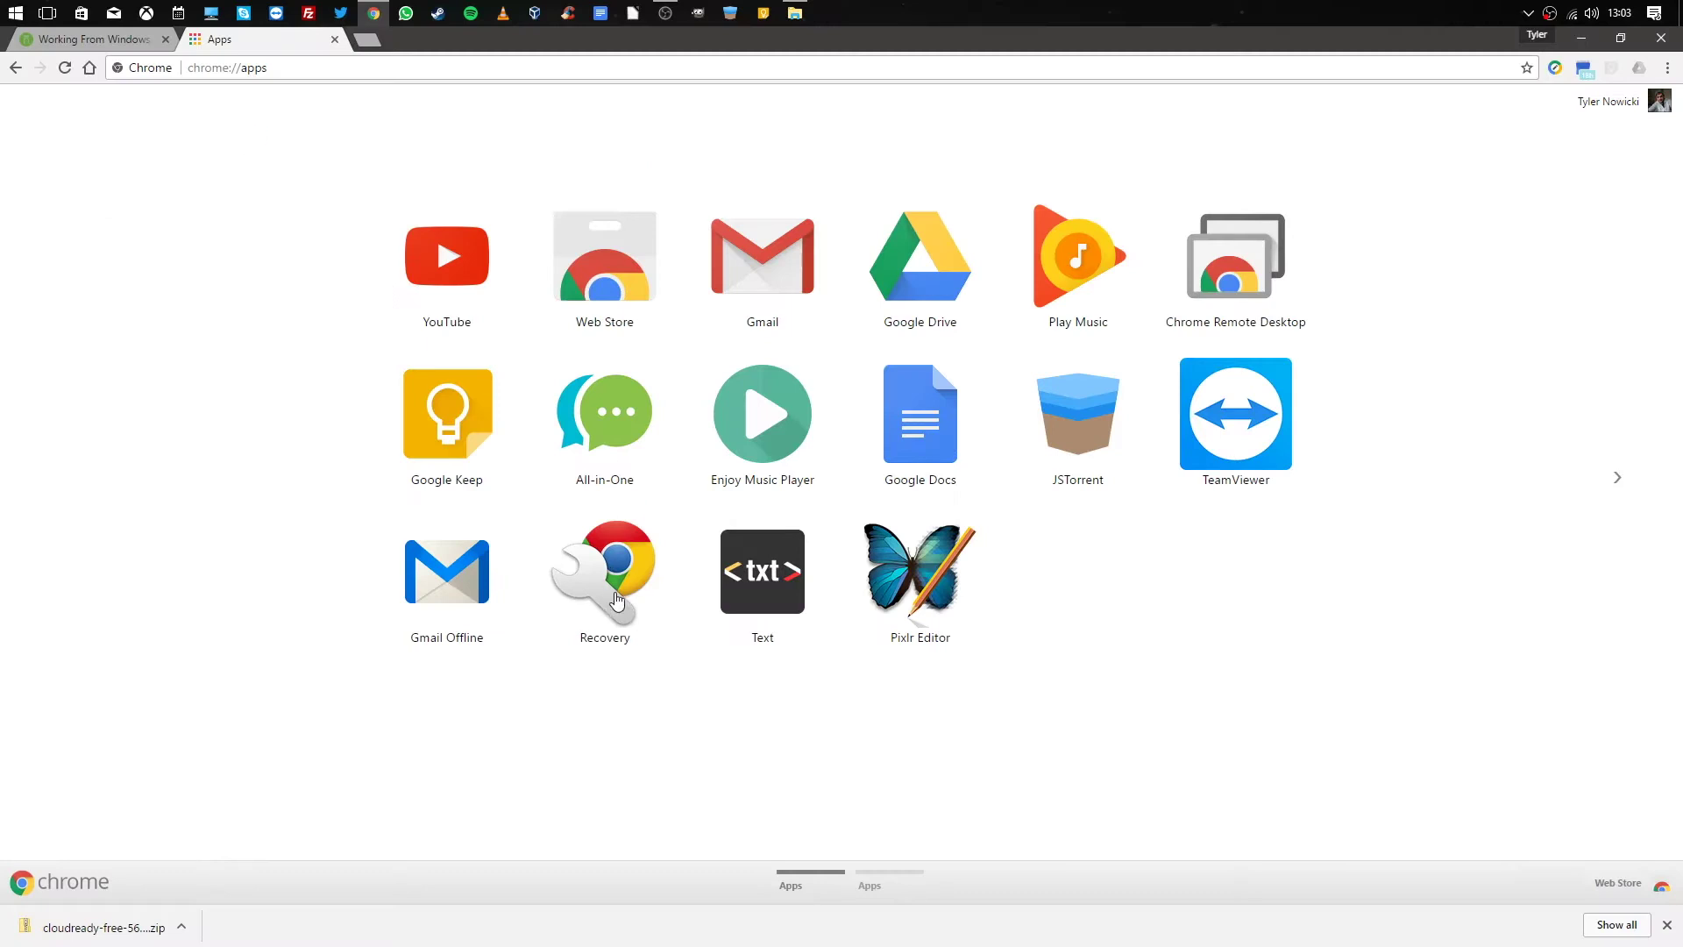
In Chromebook Recovery Utility, load the local image Downloads\chromiumos_image.bin.
left_click(616, 599)
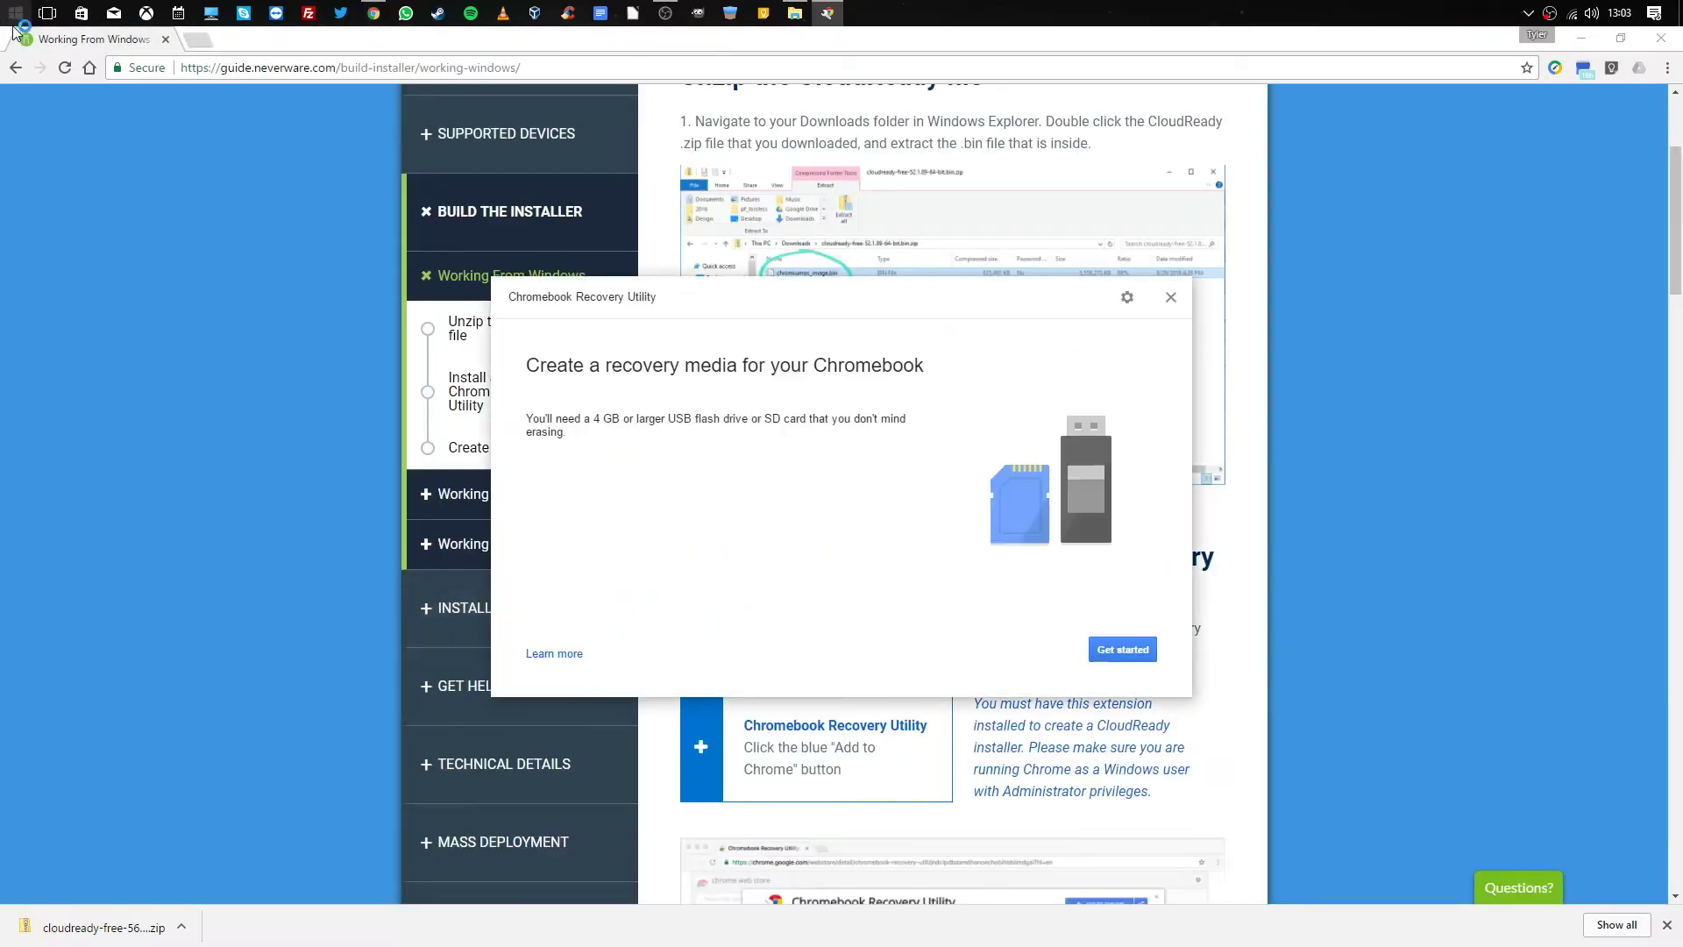
left_click(1578, 39)
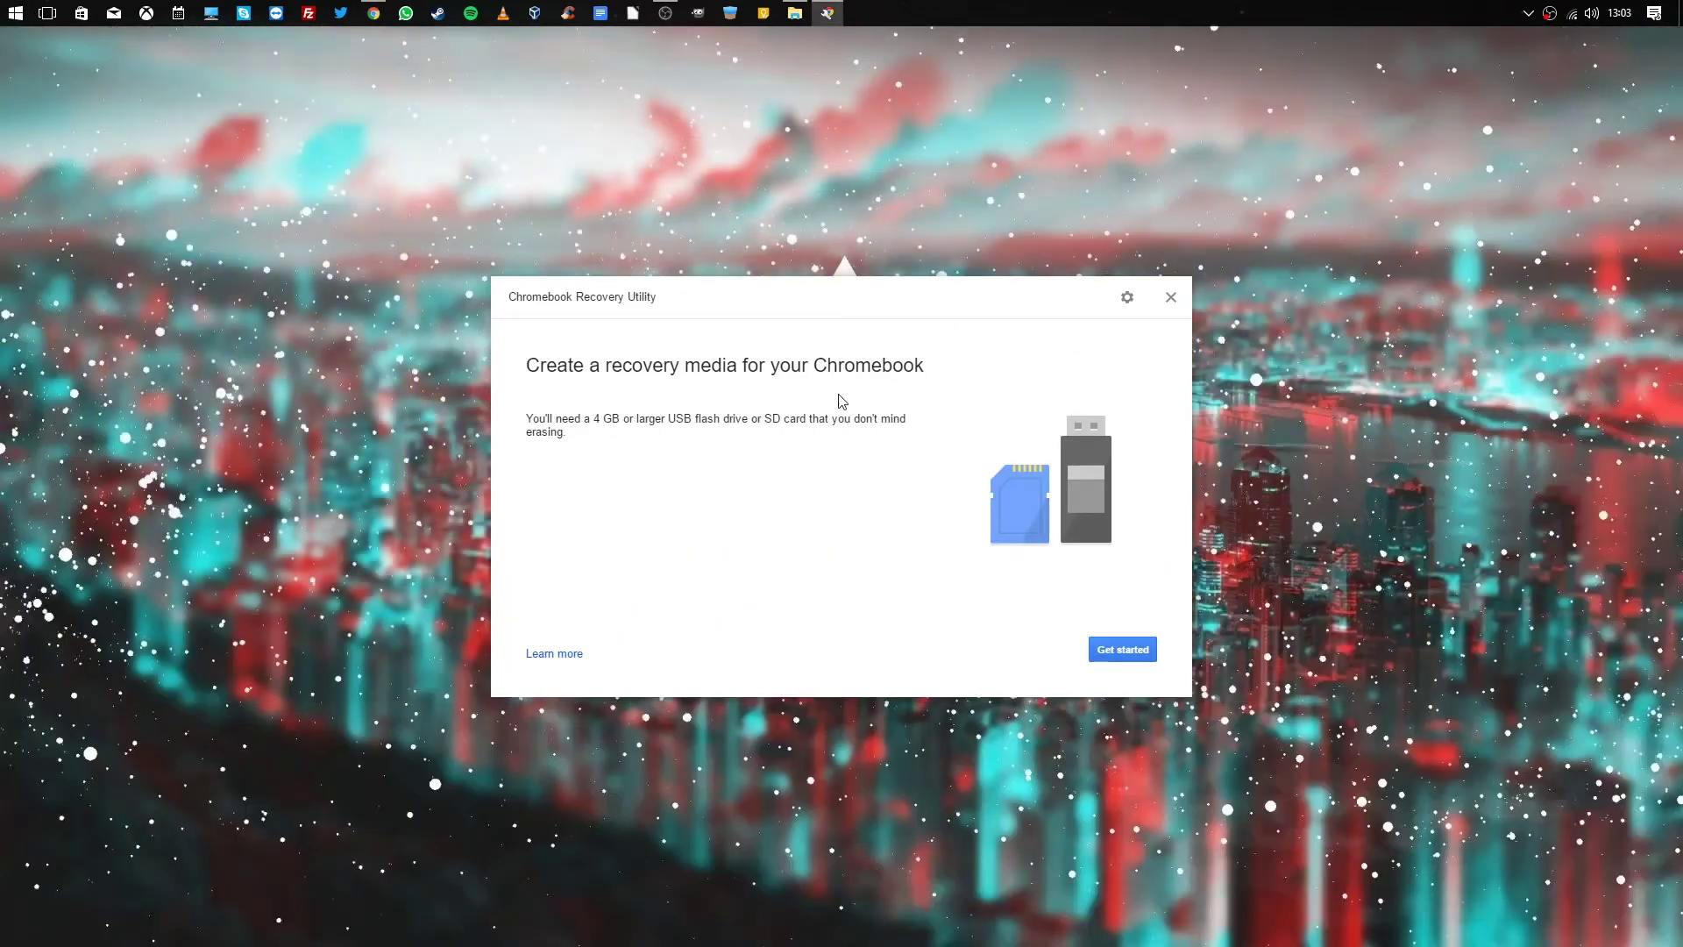
left_click(1129, 298)
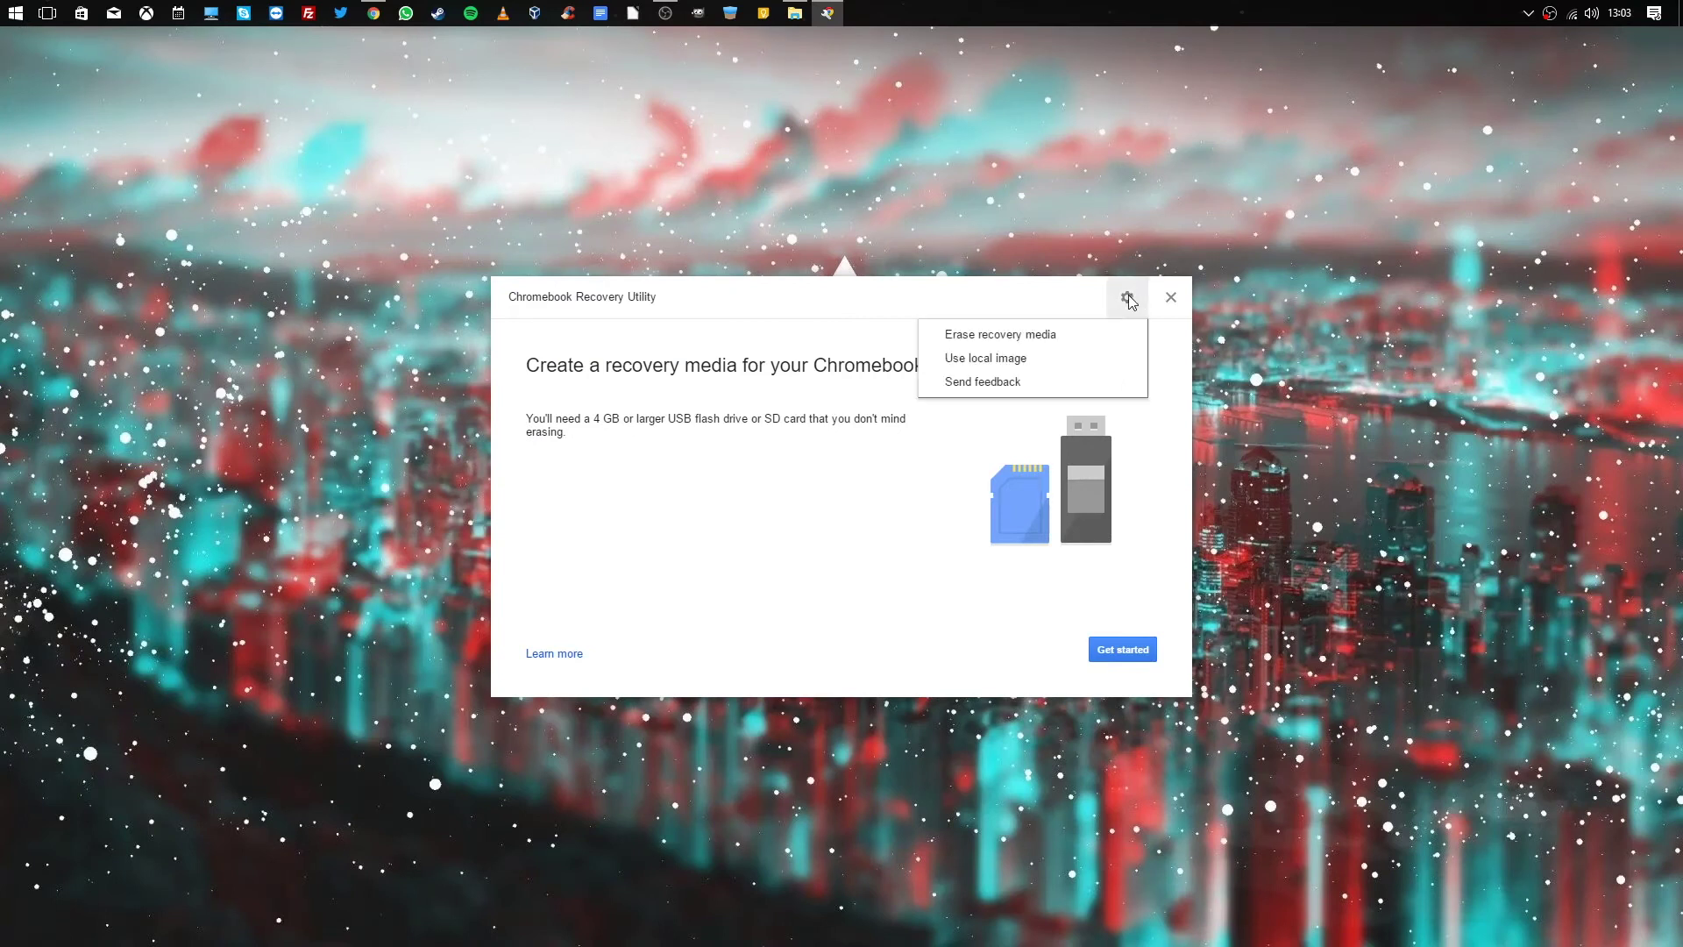
left_click(987, 360)
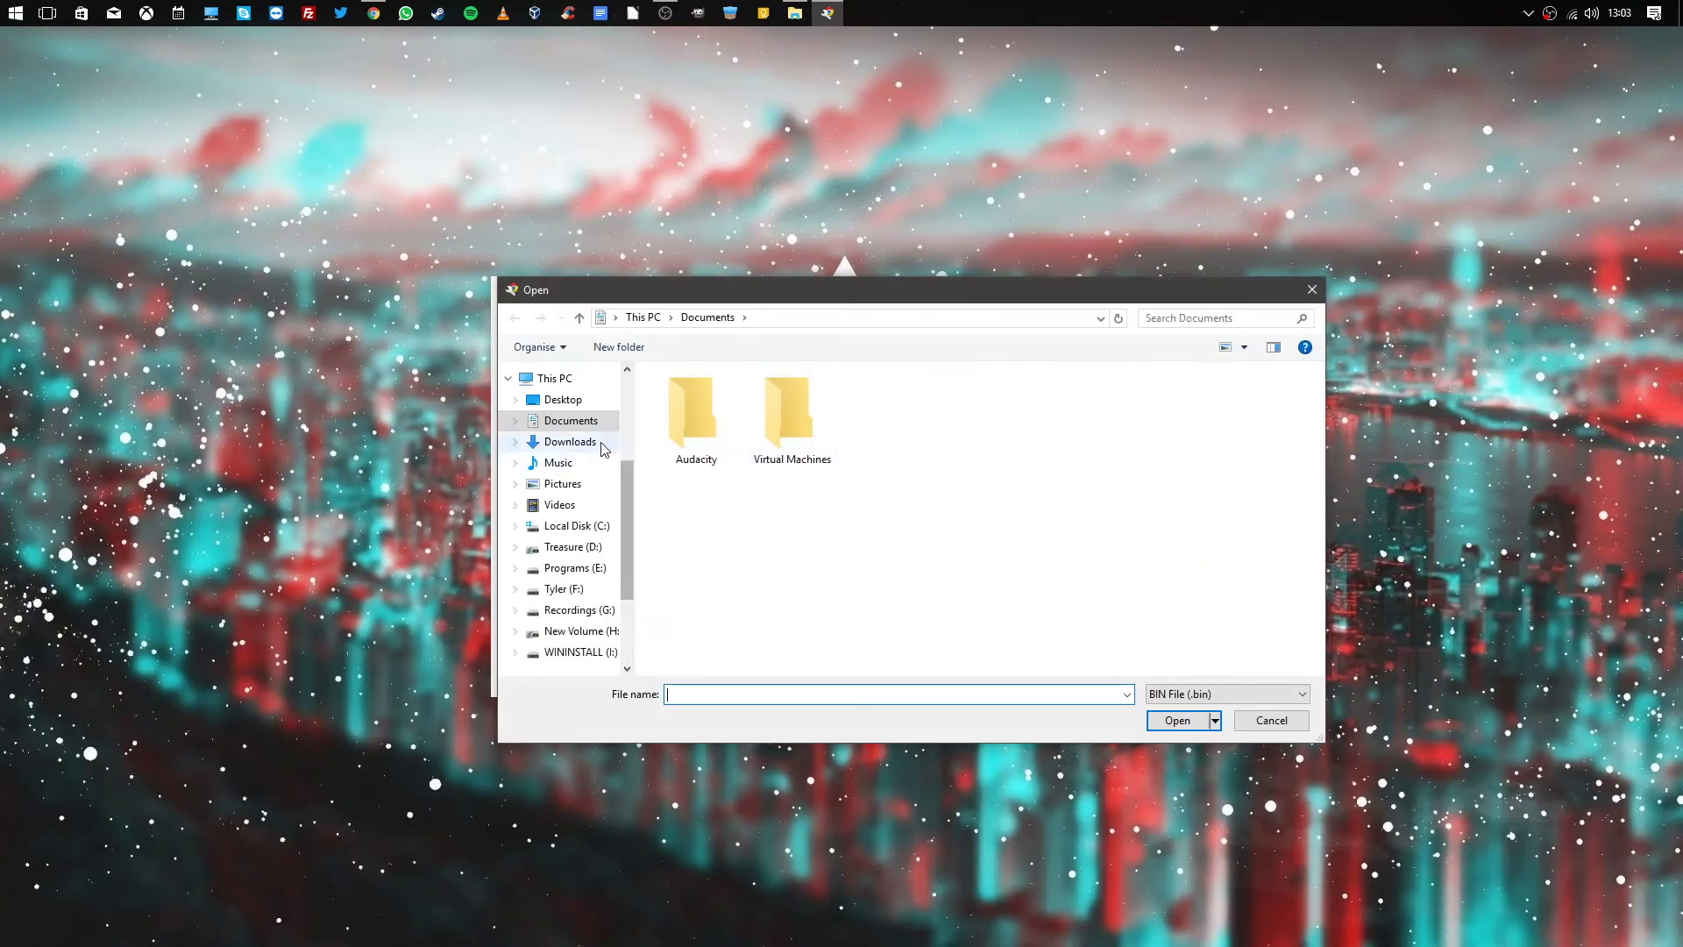
left_click(603, 443)
left_click(894, 433)
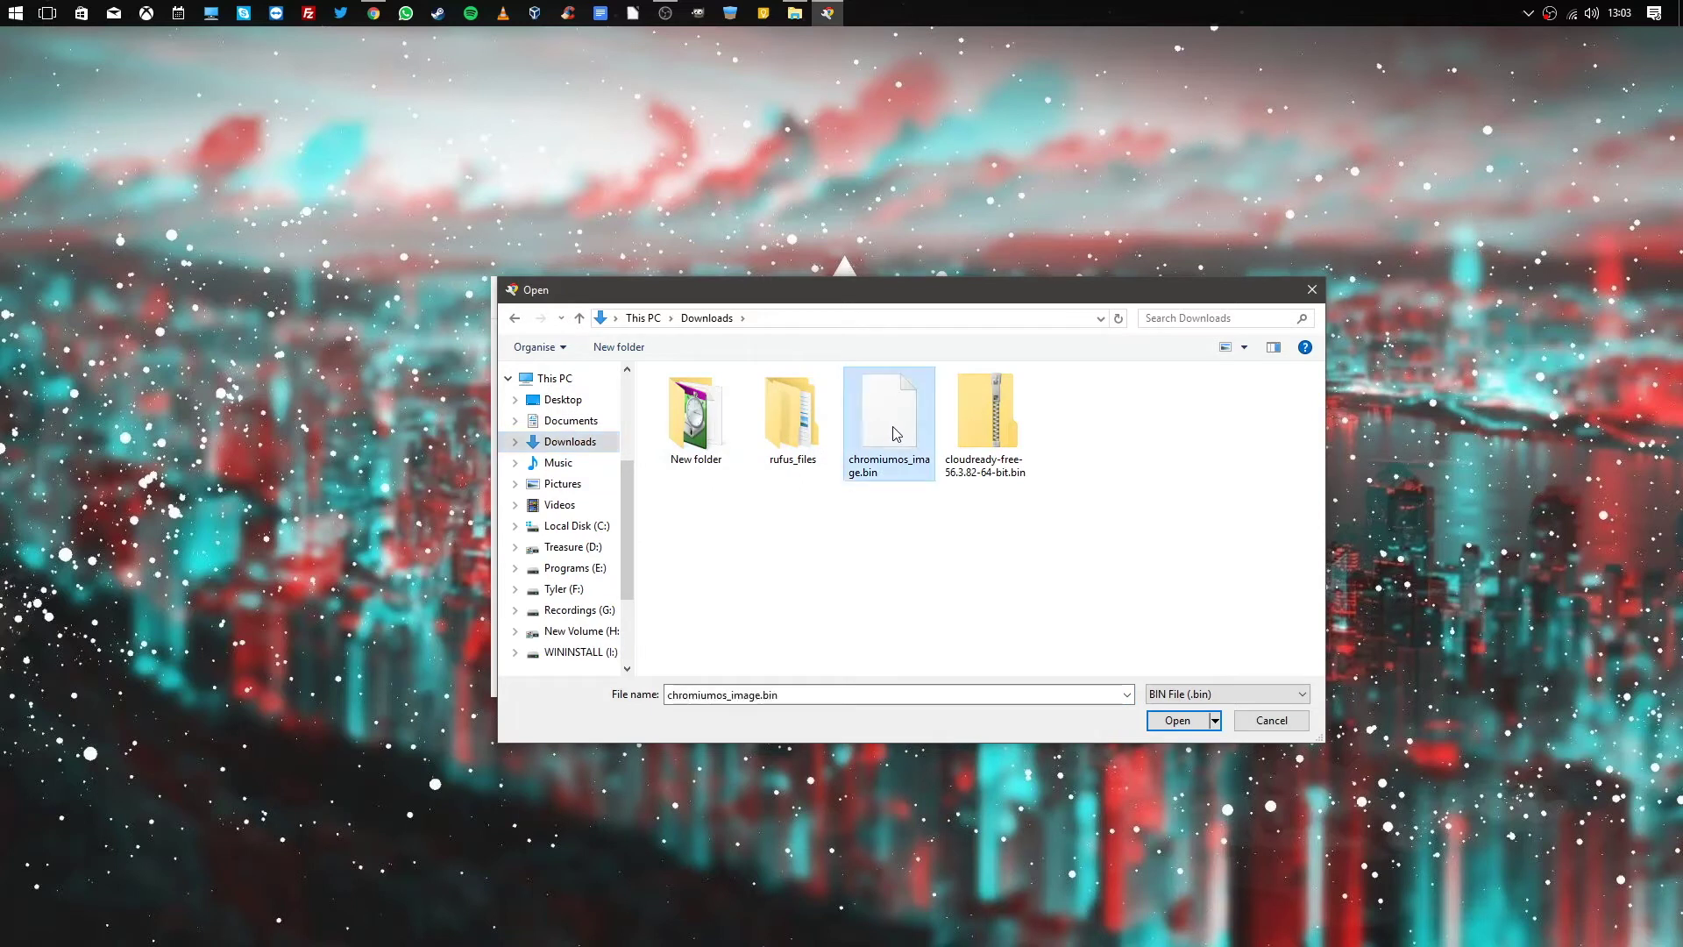
double_click(894, 433)
Select the SanDisk Ultra Fit drive and create the recovery media.
left_click(703, 458)
left_click(626, 455)
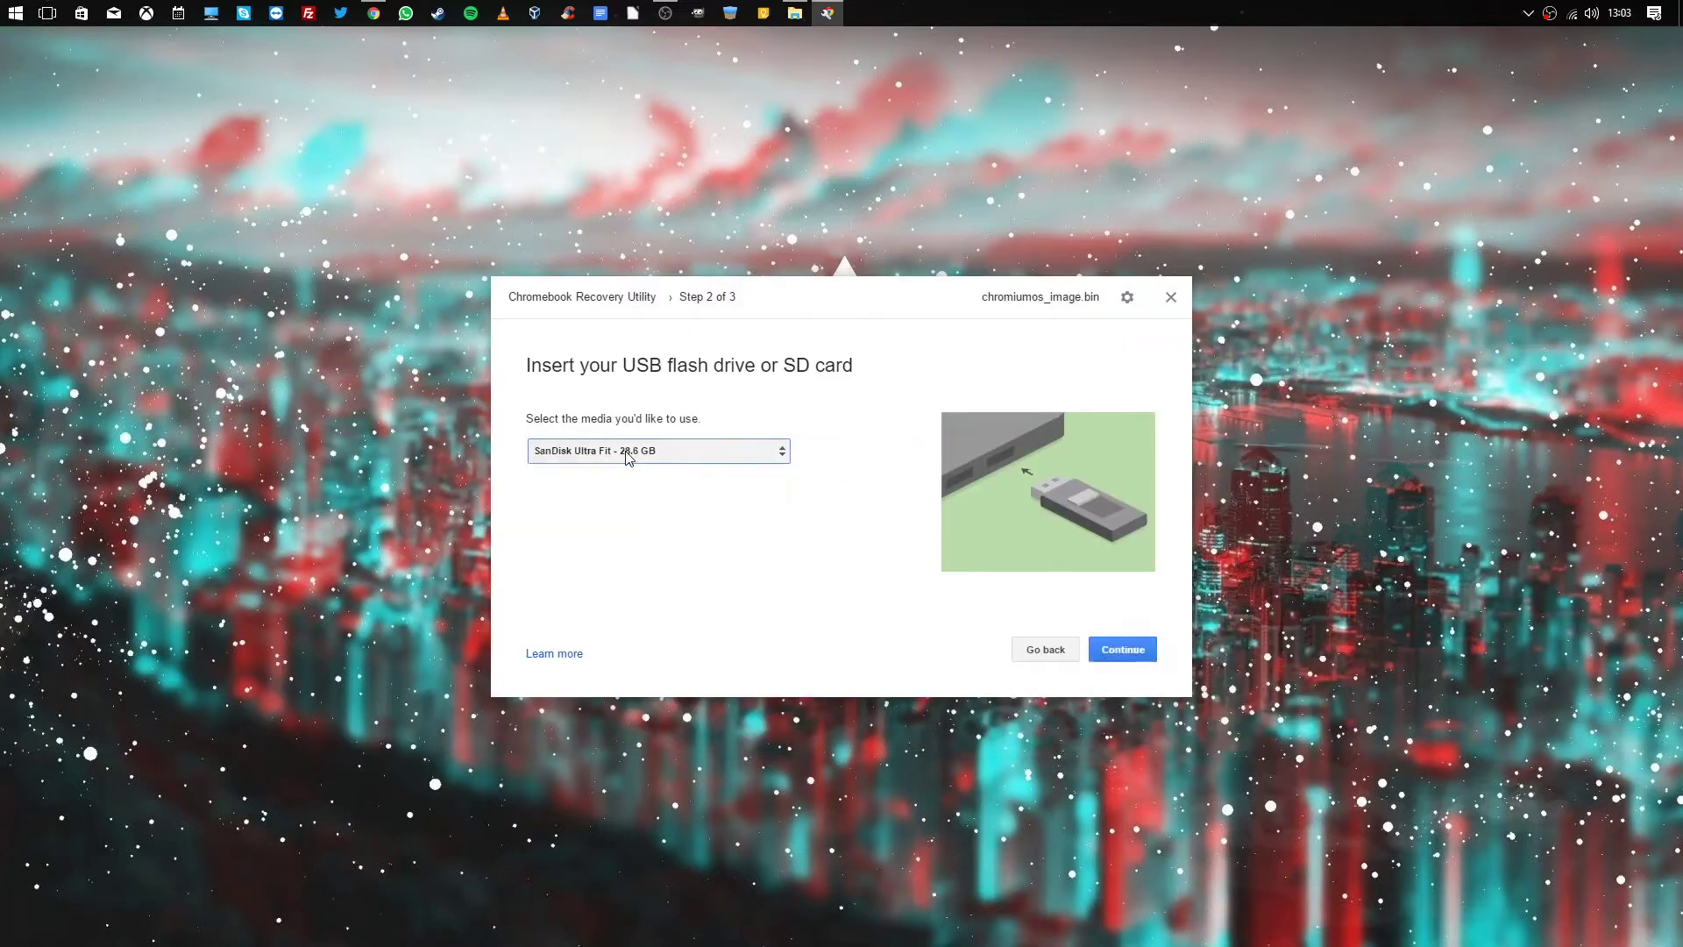
left_click(1111, 655)
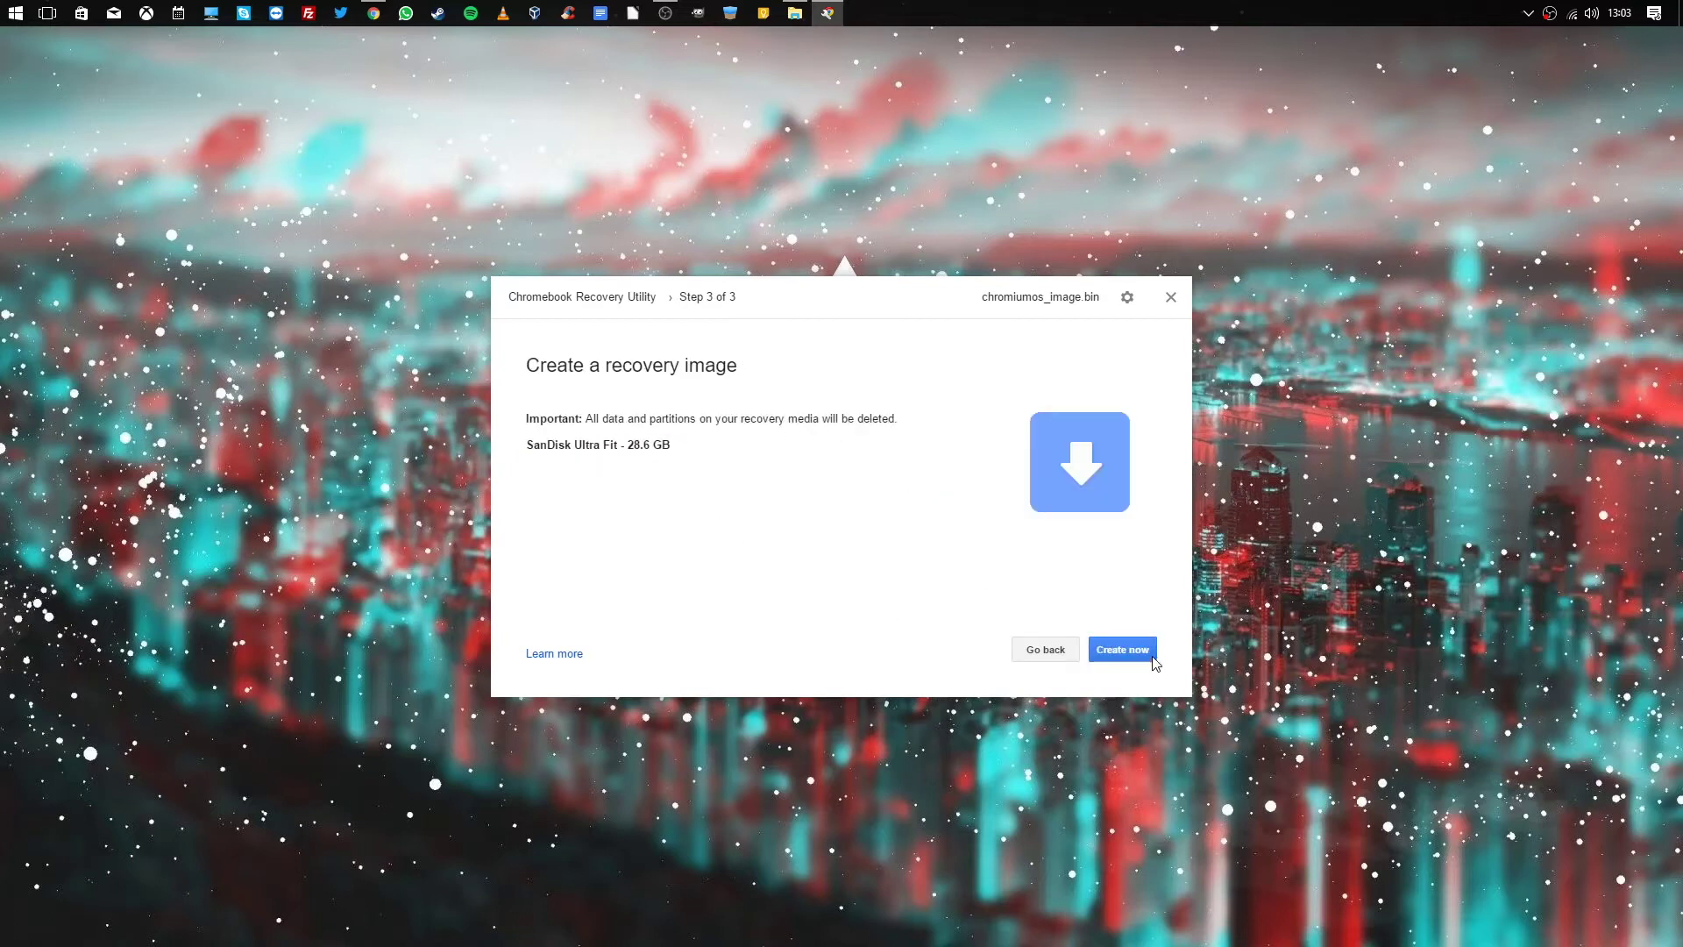
left_click(1147, 650)
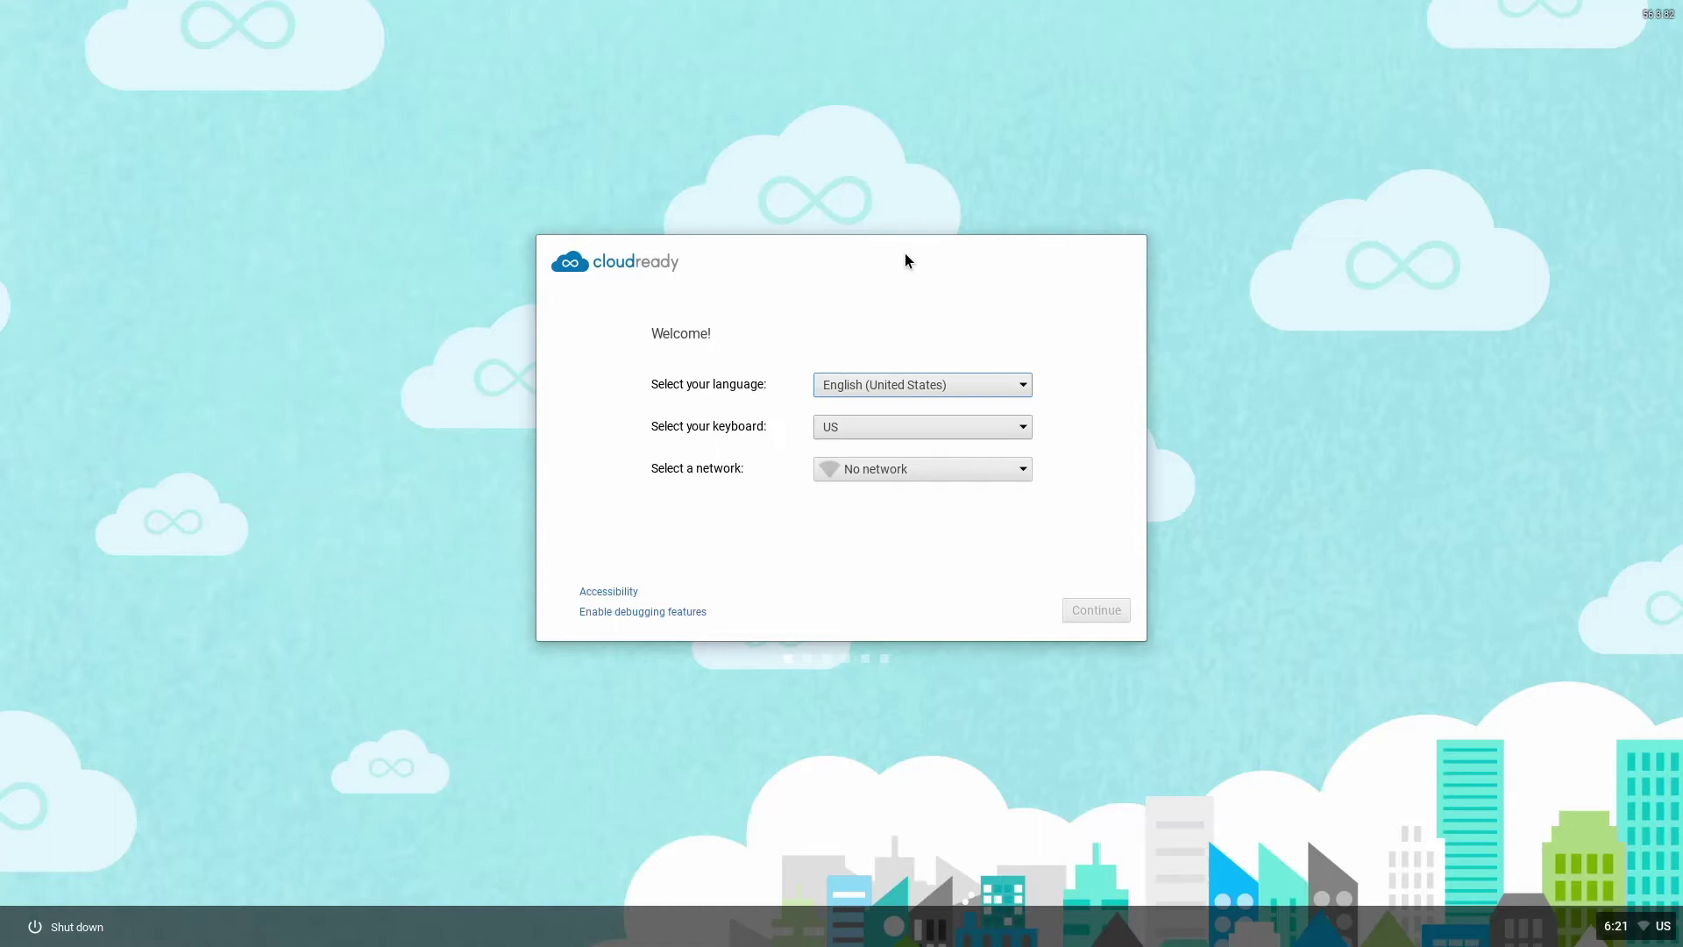
Set the language to English (United Kingdom) with a UK keyboard layout.
left_click(1010, 384)
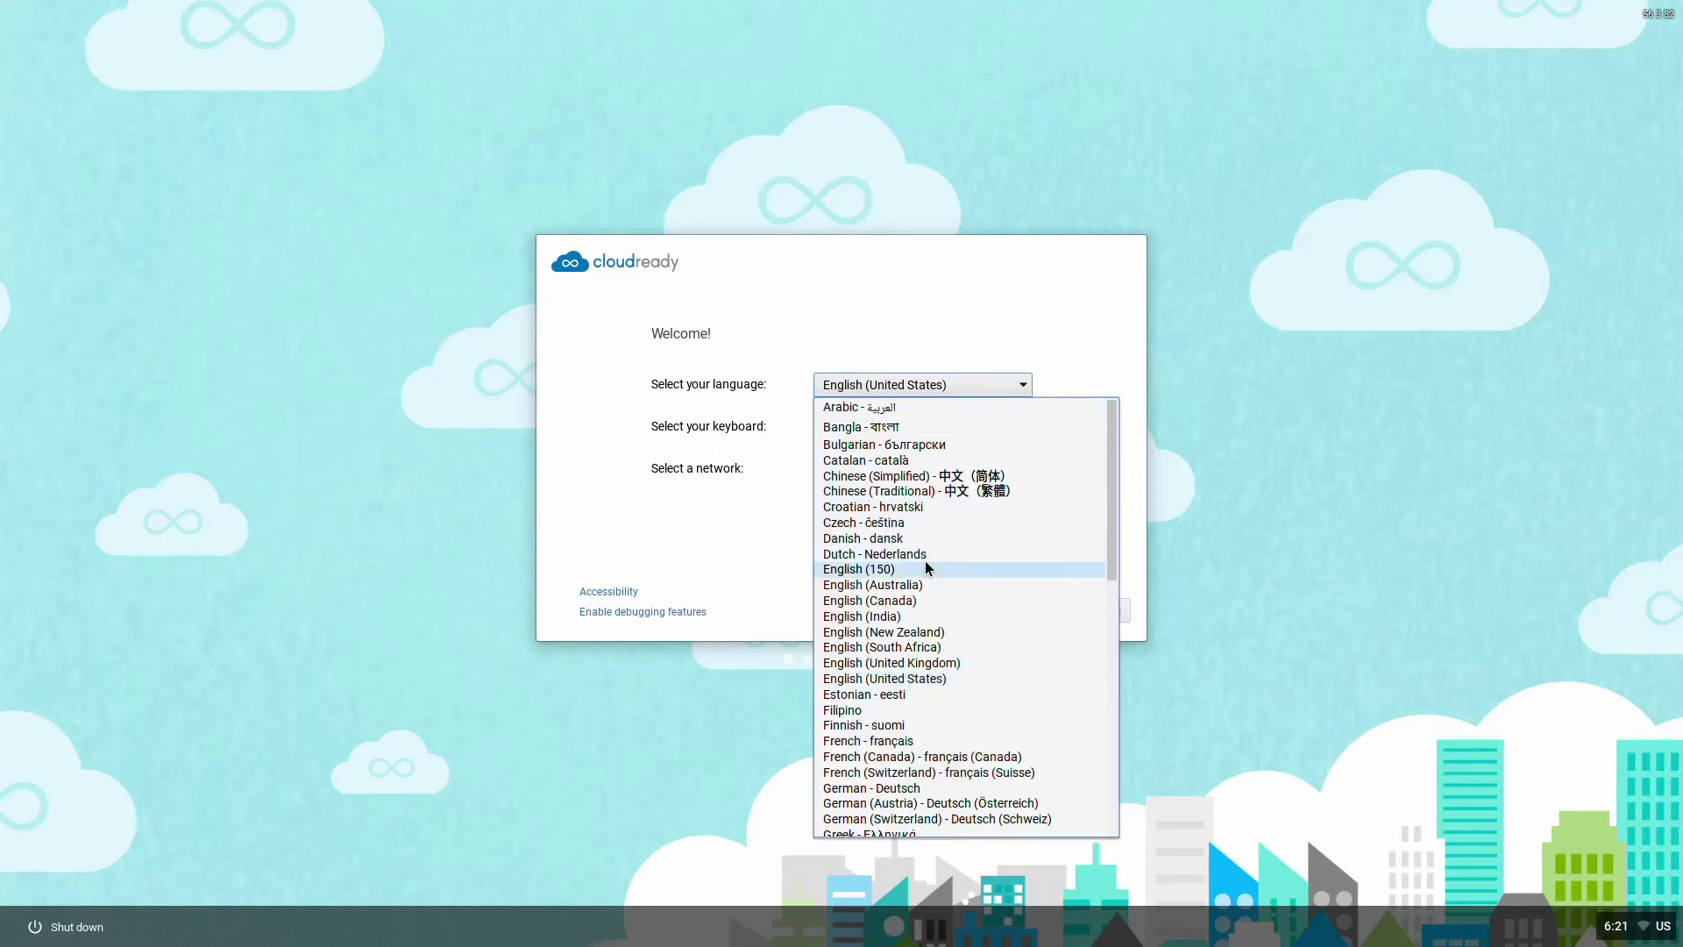
left_click(903, 662)
left_click(866, 425)
Join the VM918897-2G Wi-Fi network with its password and continue setup.
left_click(833, 481)
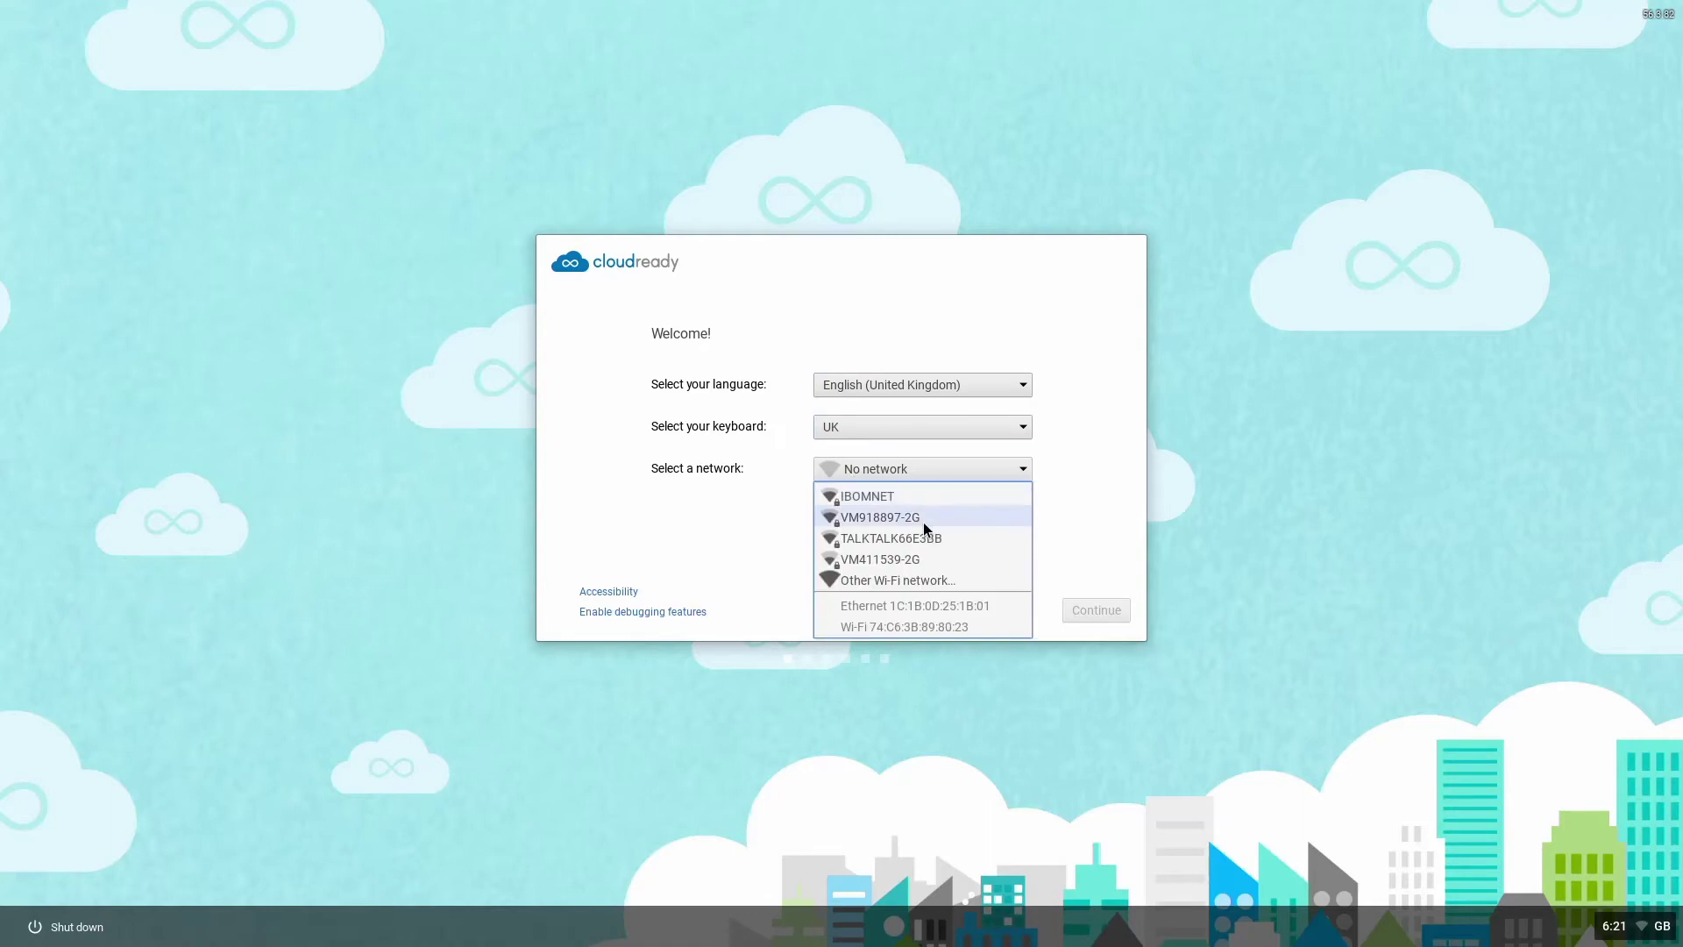
left_click(923, 517)
type("******")
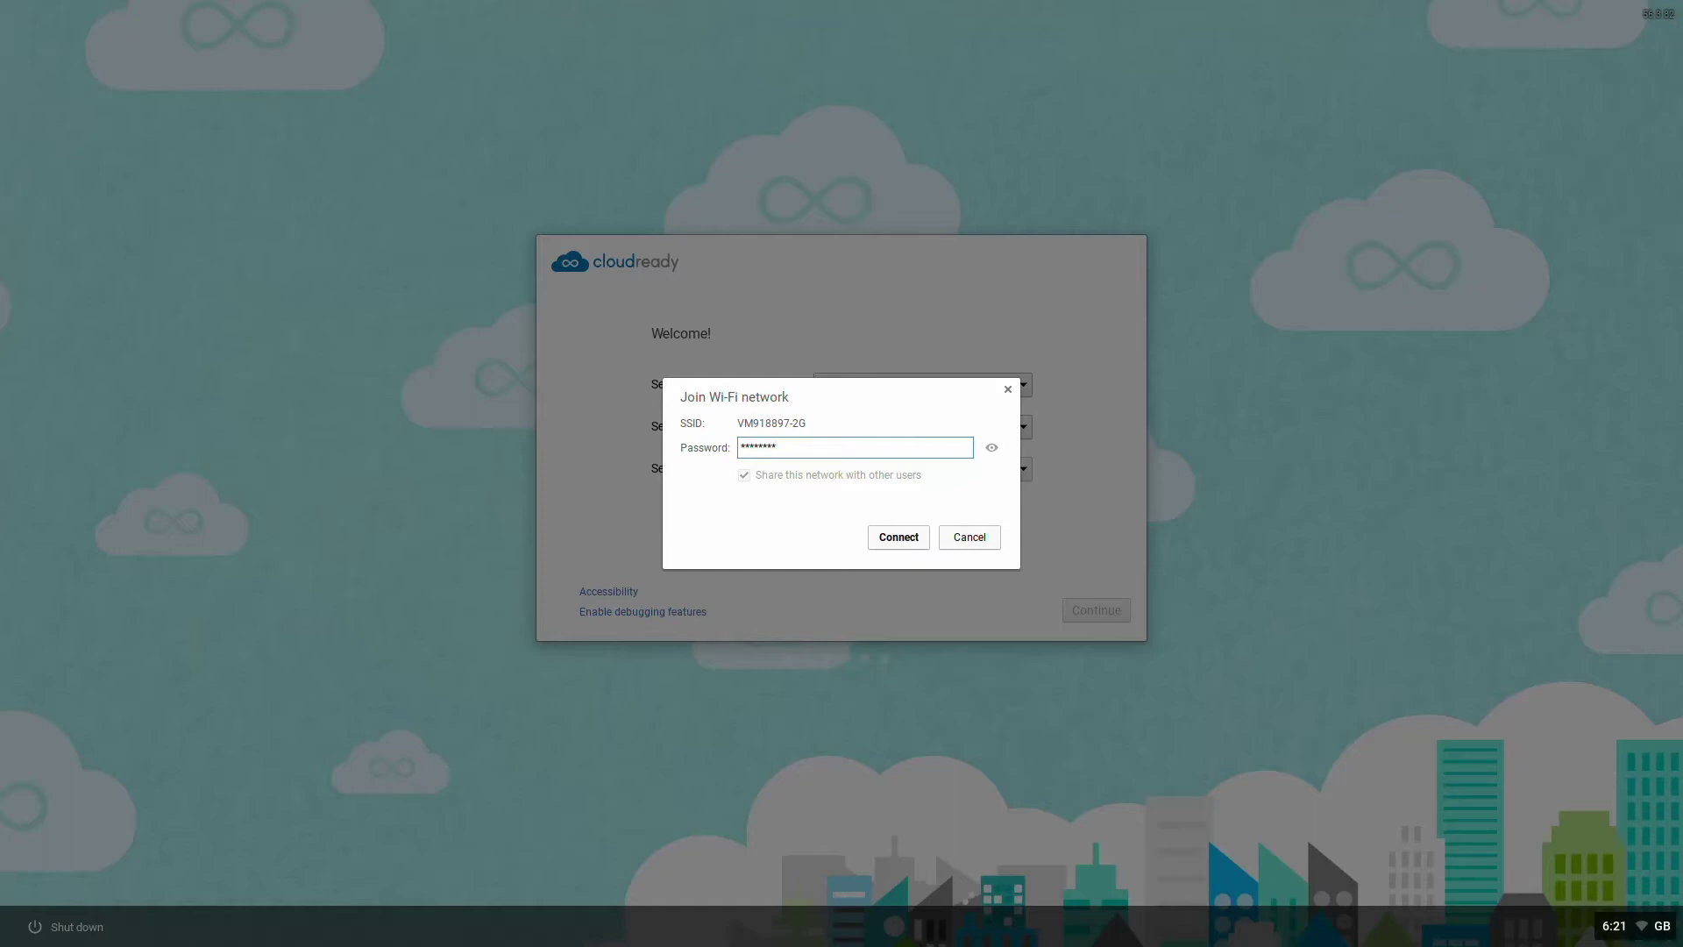
left_click(911, 543)
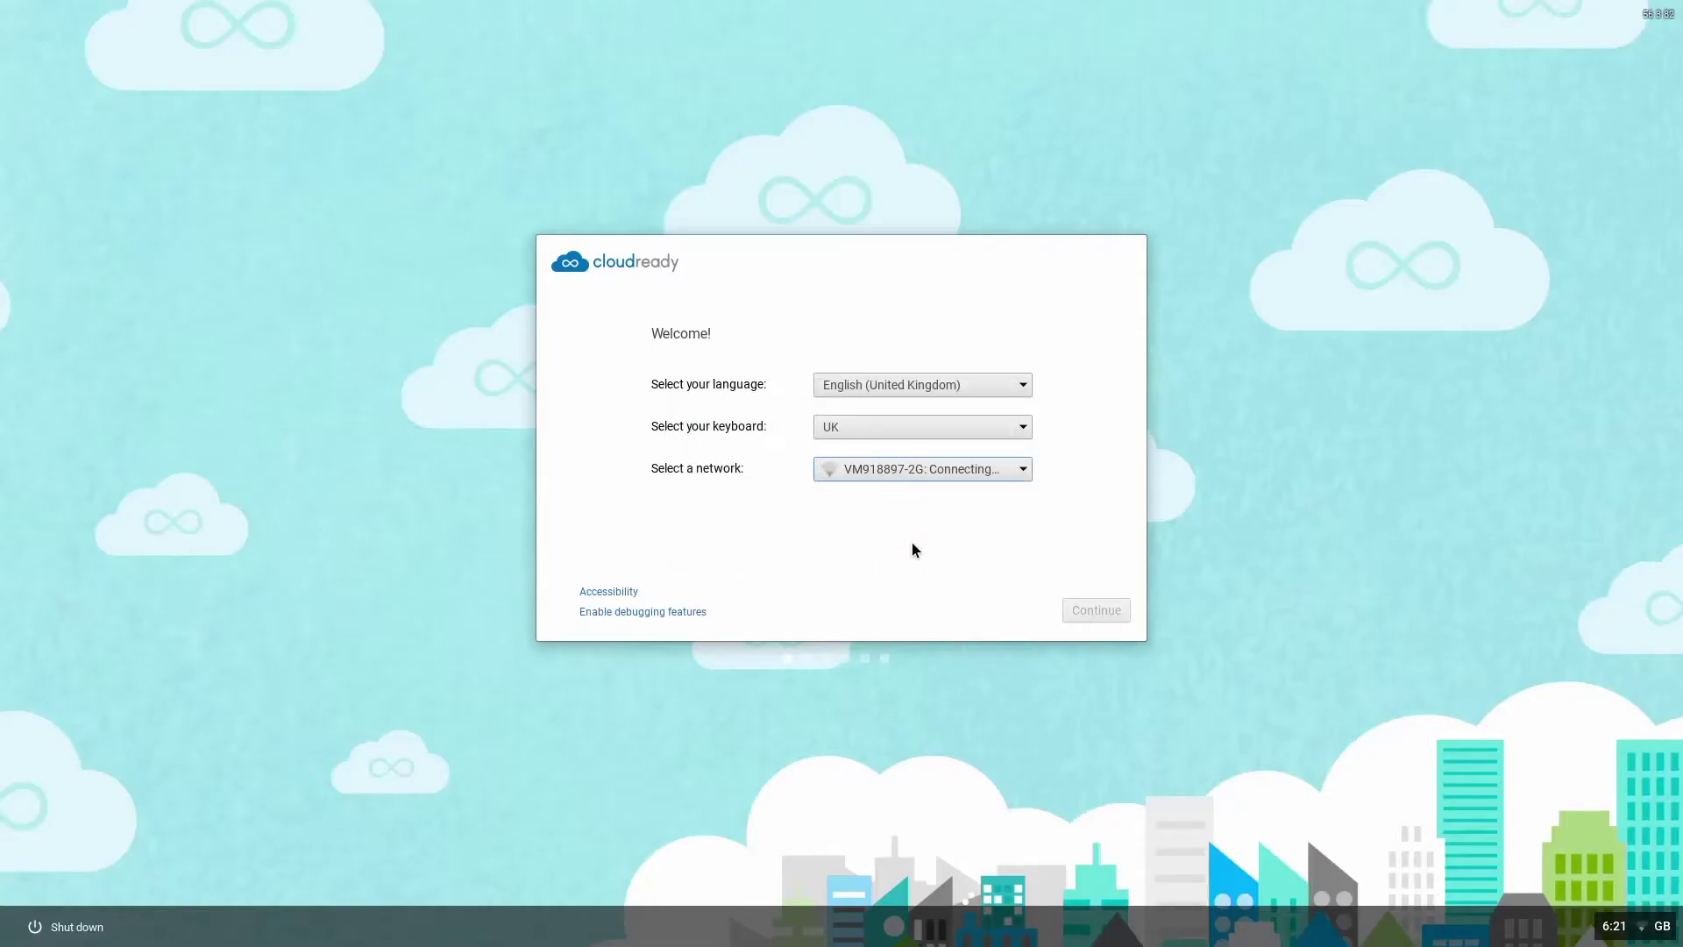
left_click(1101, 614)
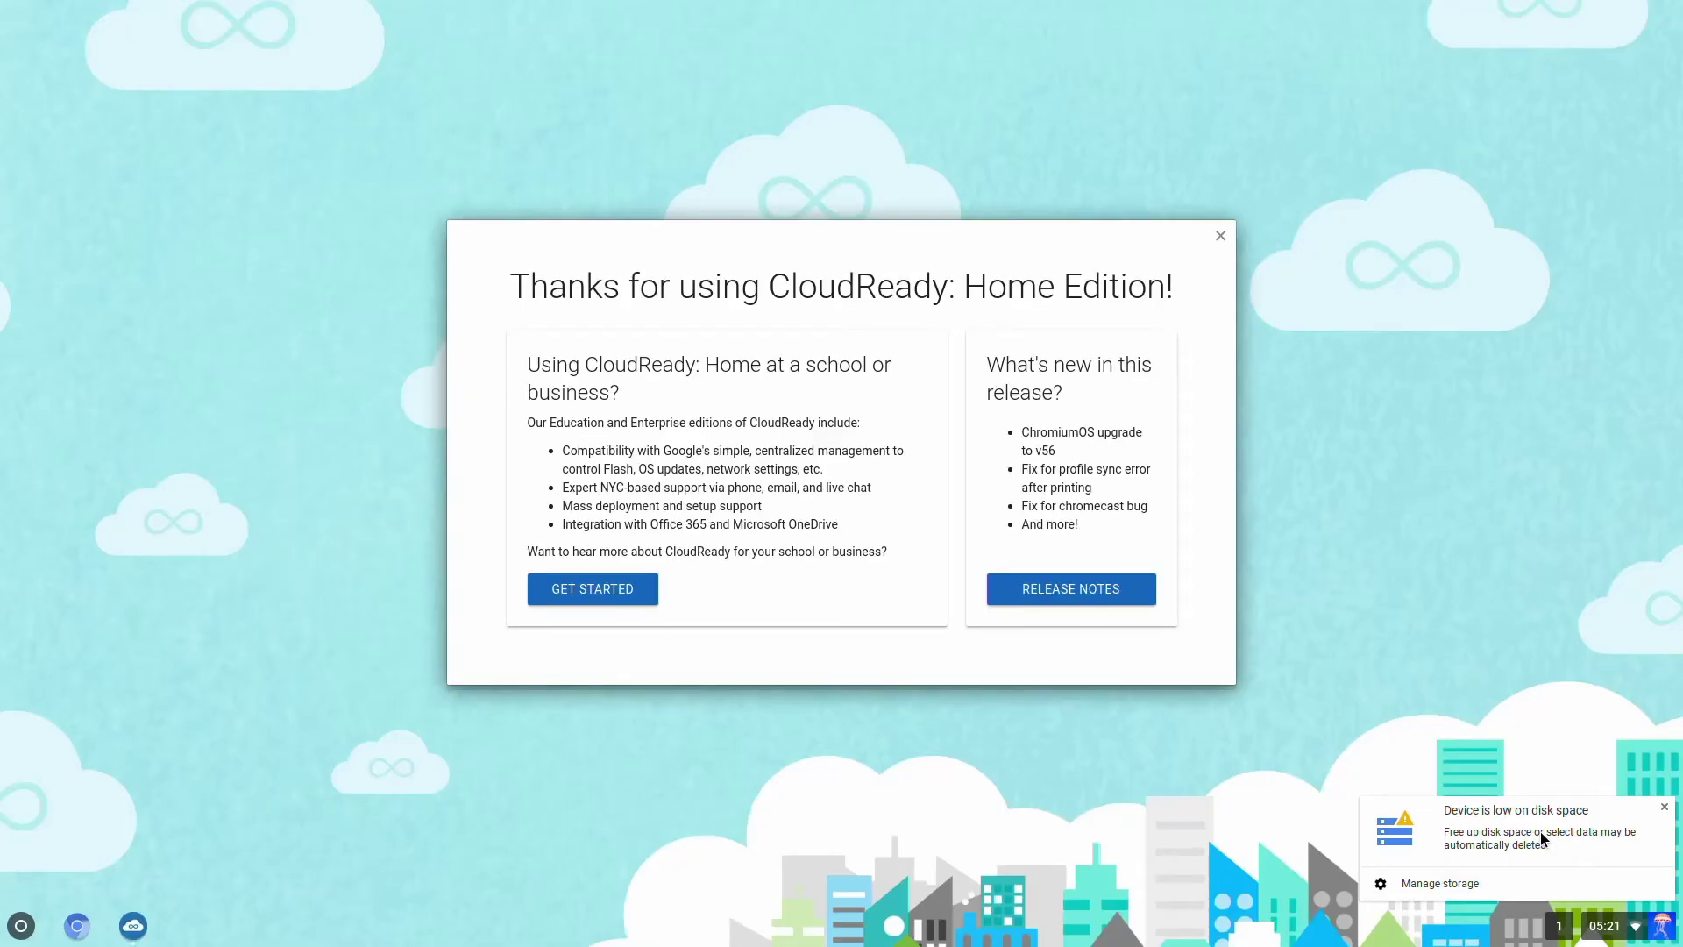
Dismiss the CloudReady welcome message and glance at the launcher's full app list.
left_click(1220, 235)
left_click(21, 926)
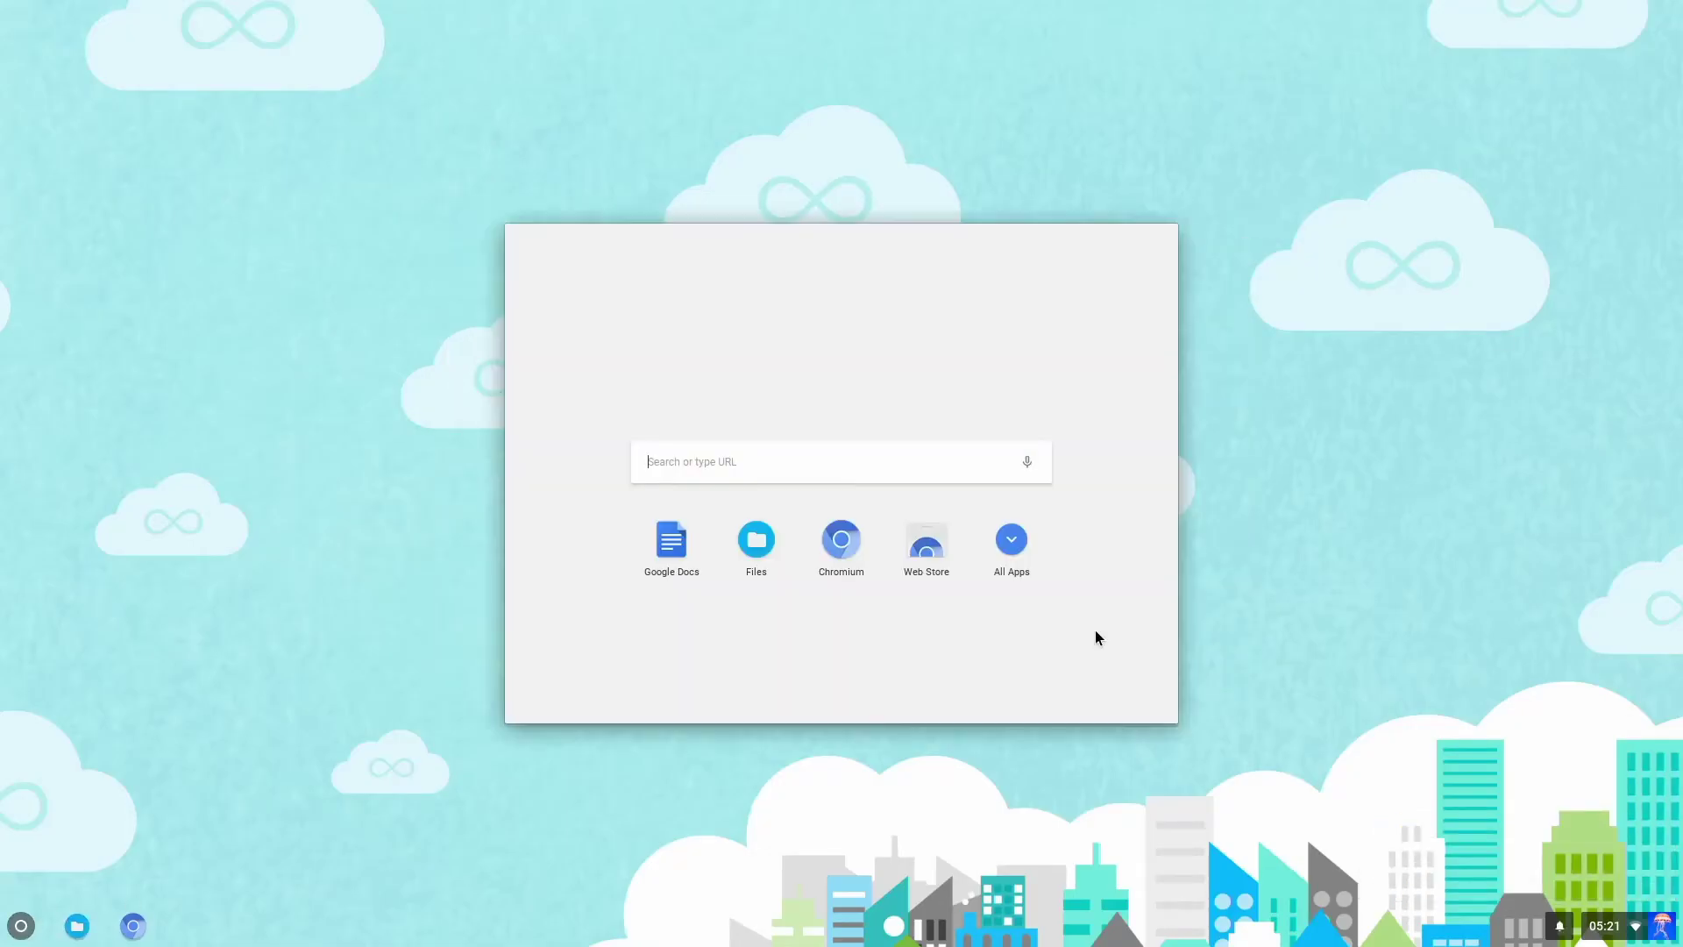
left_click(1011, 537)
left_click(1435, 534)
Run Install CloudReady from the status menu and start installing to the hard drive.
key("alt+shift+s")
left_click(1470, 670)
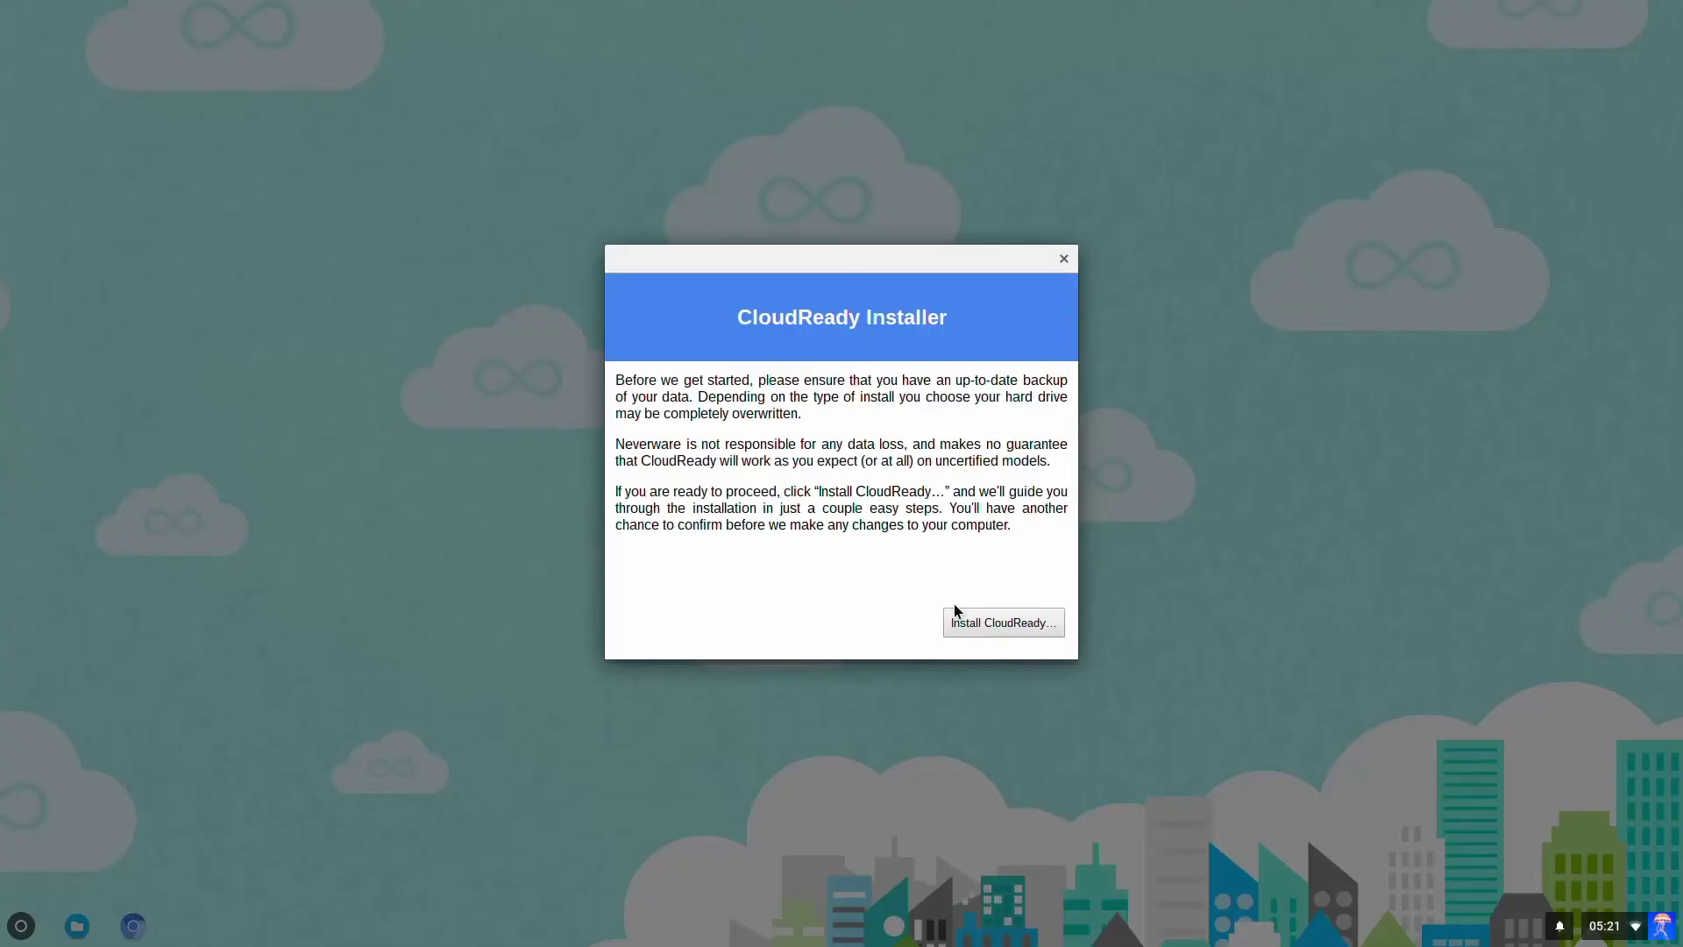
left_click(968, 626)
left_click(831, 618)
left_click(938, 625)
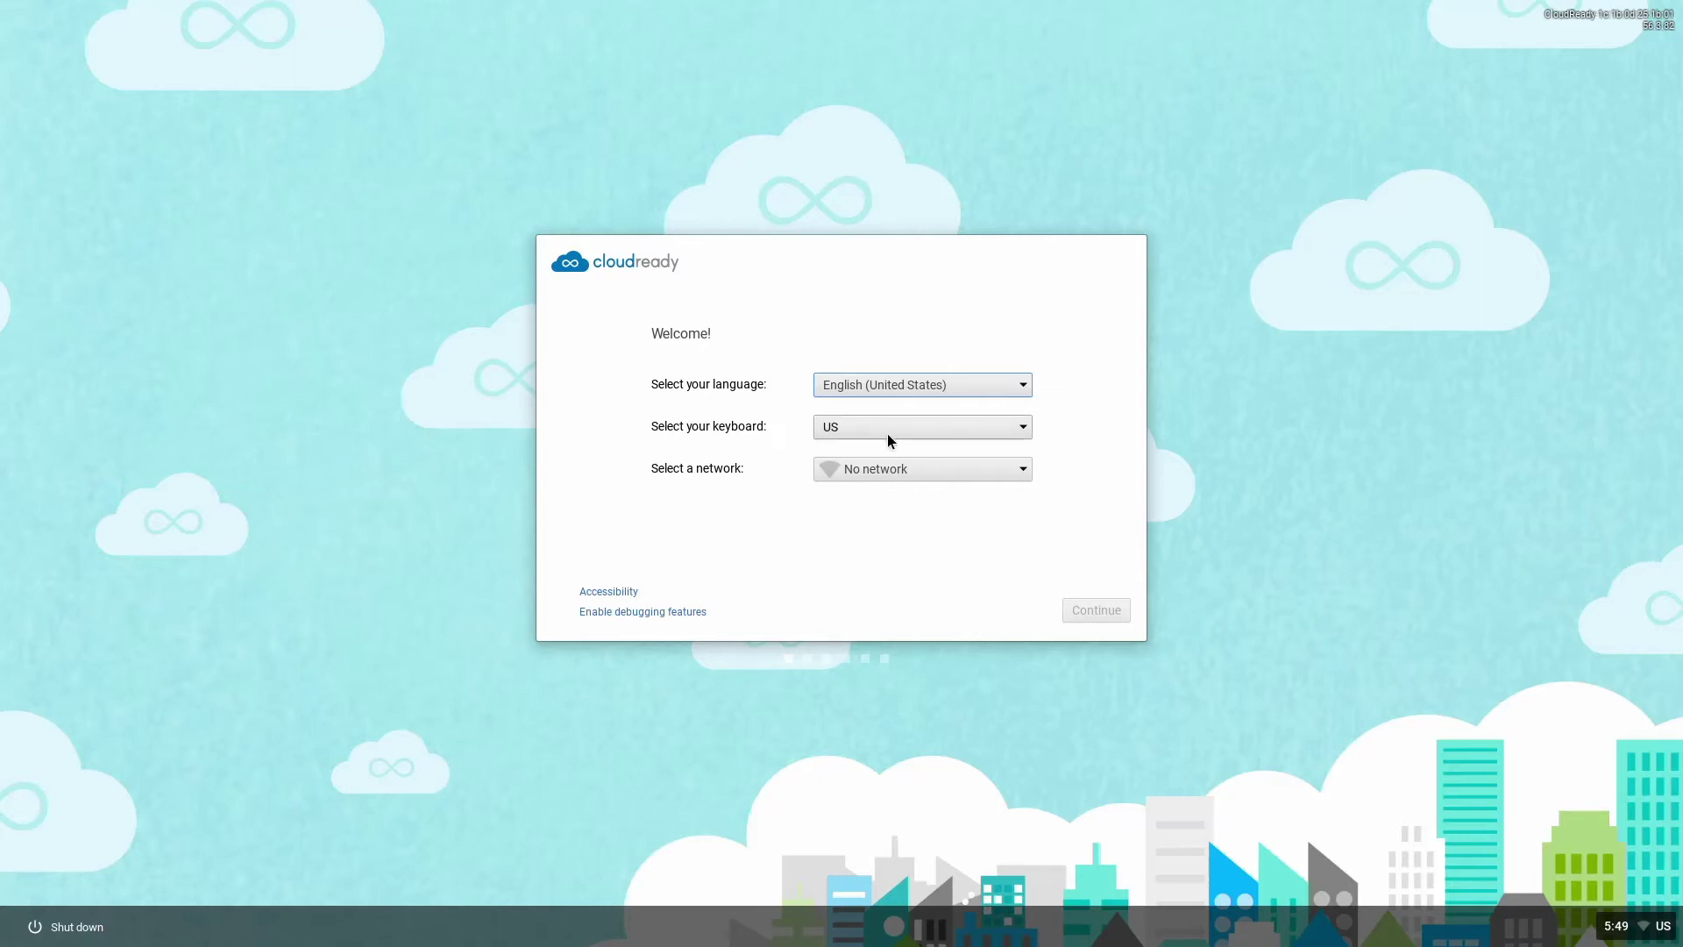
Choose English (United Kingdom) as the language and UK as the keyboard layout.
left_click(962, 384)
left_click(890, 663)
left_click(837, 427)
left_click(881, 485)
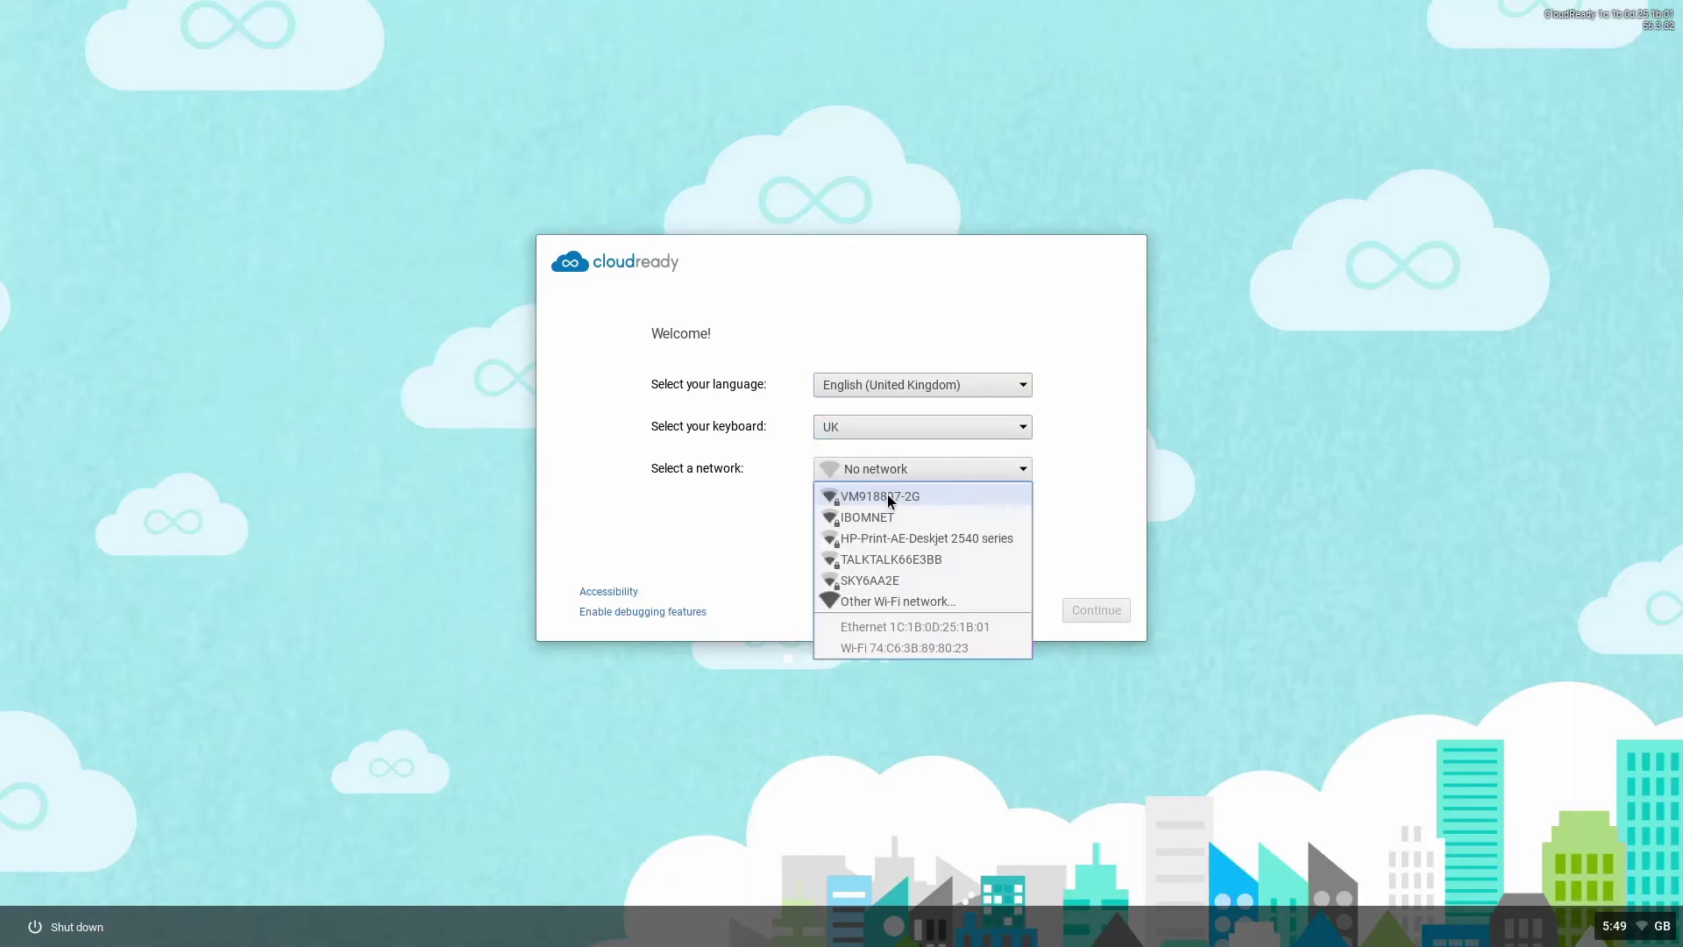
Connect to VM918897-2G with its password and continue to sign-in.
left_click(891, 496)
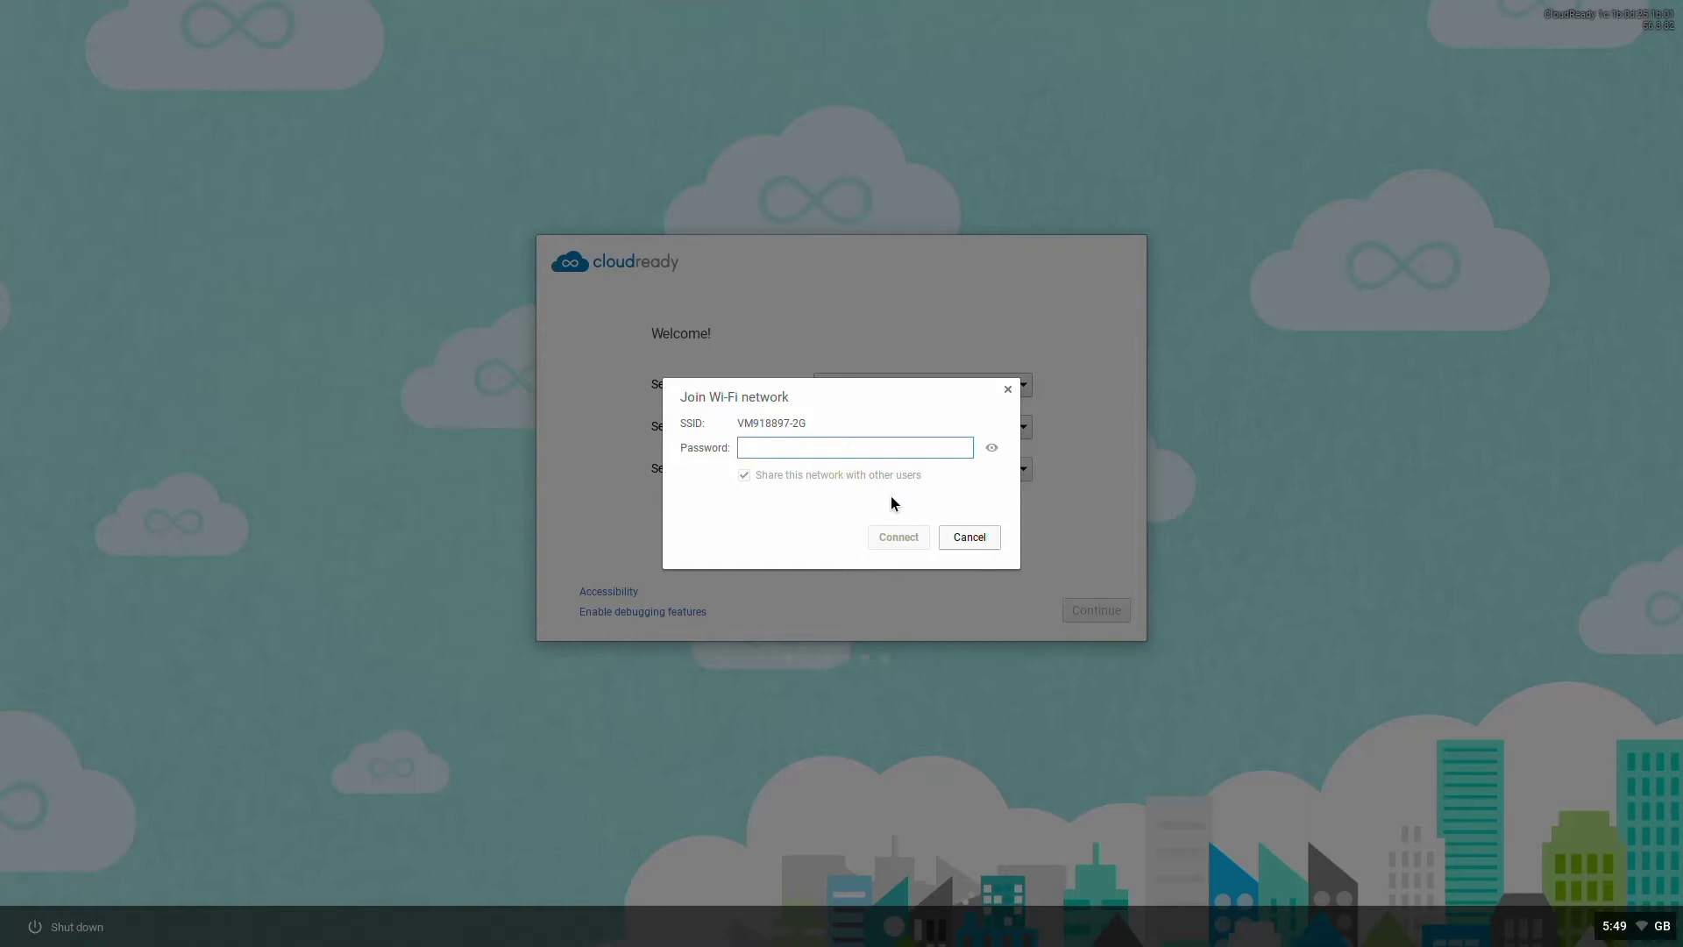
type("********")
key("Return")
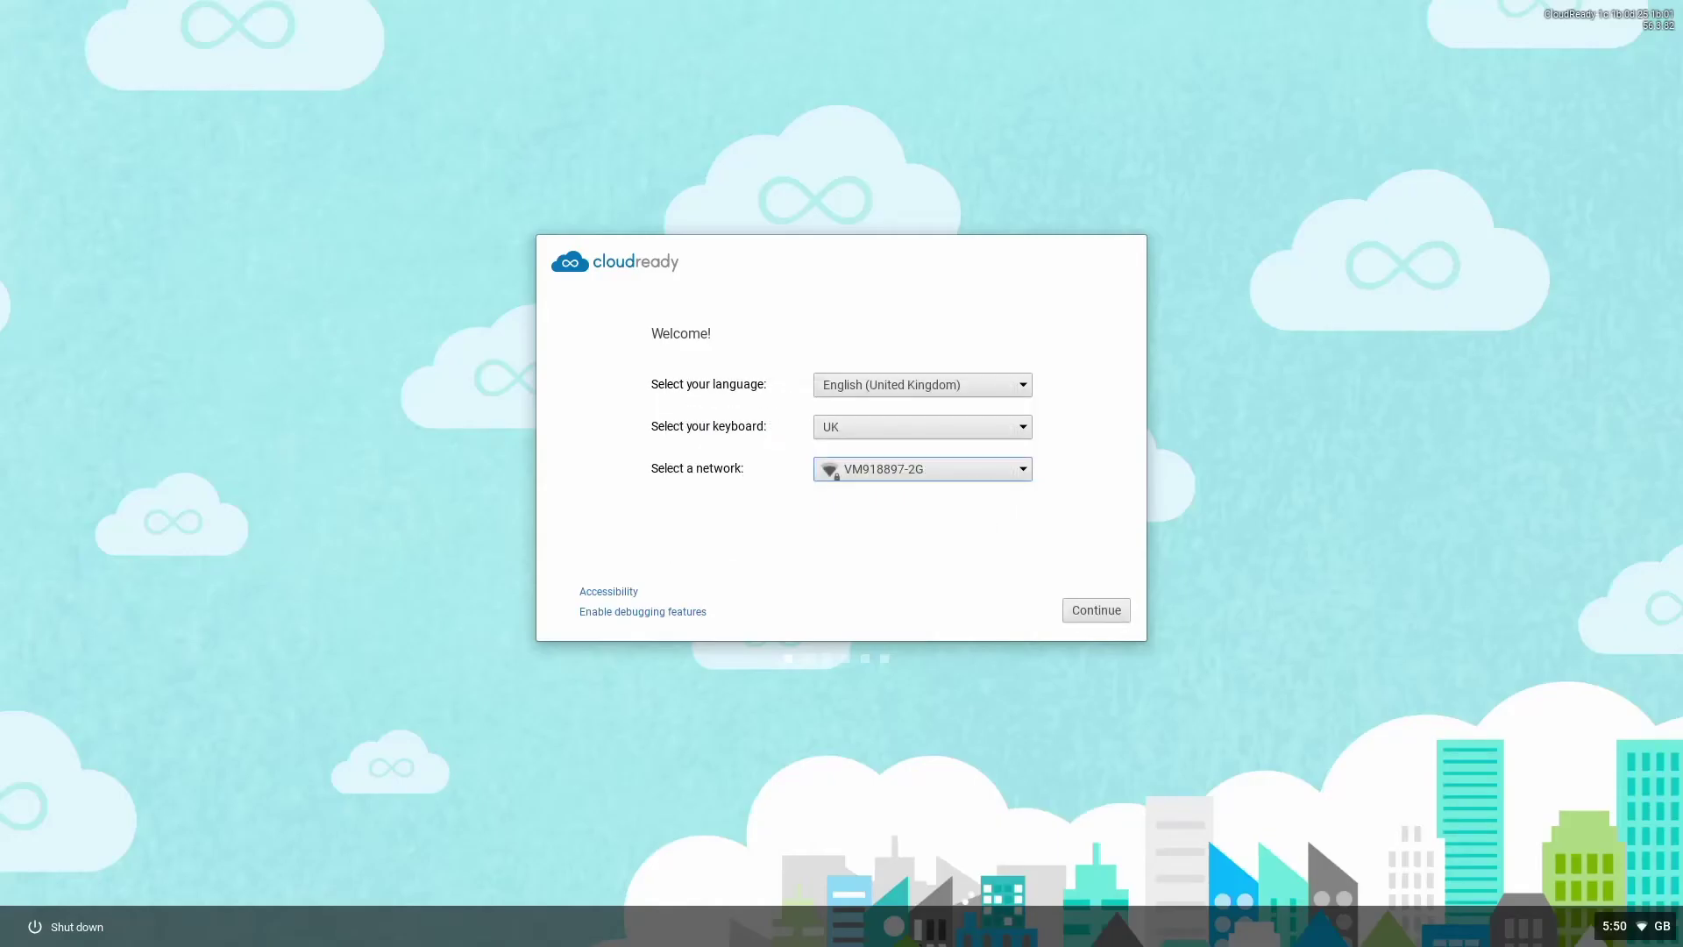
left_click(1096, 610)
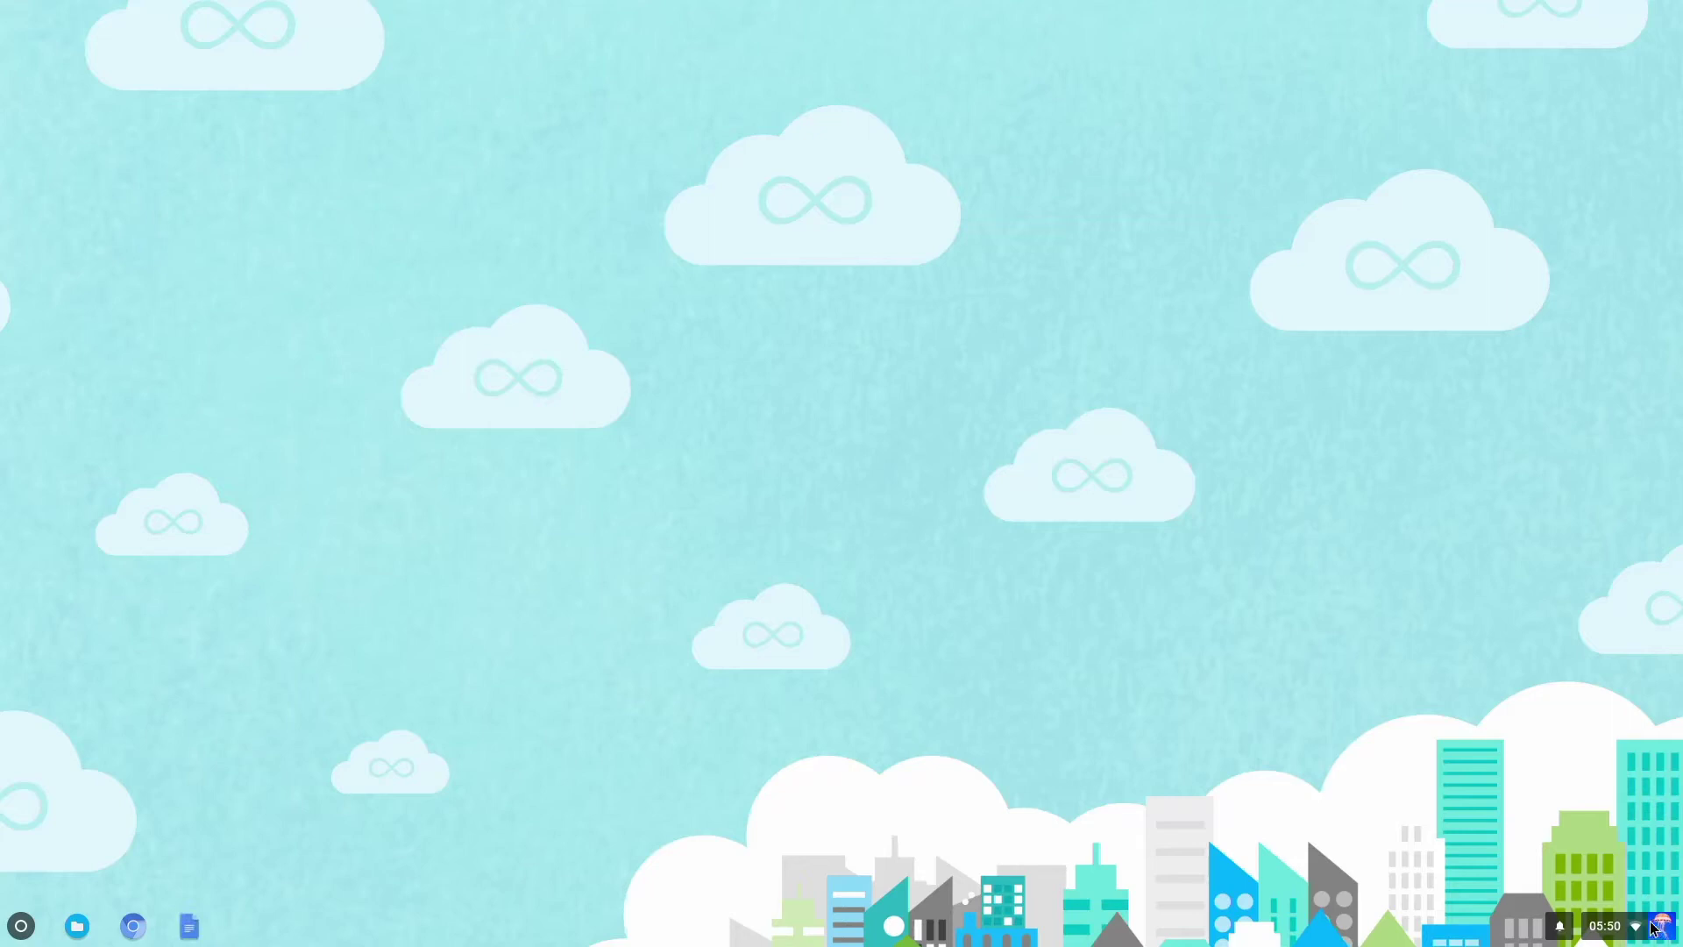
Open Settings and reveal the advanced Date and time options.
left_click(1626, 929)
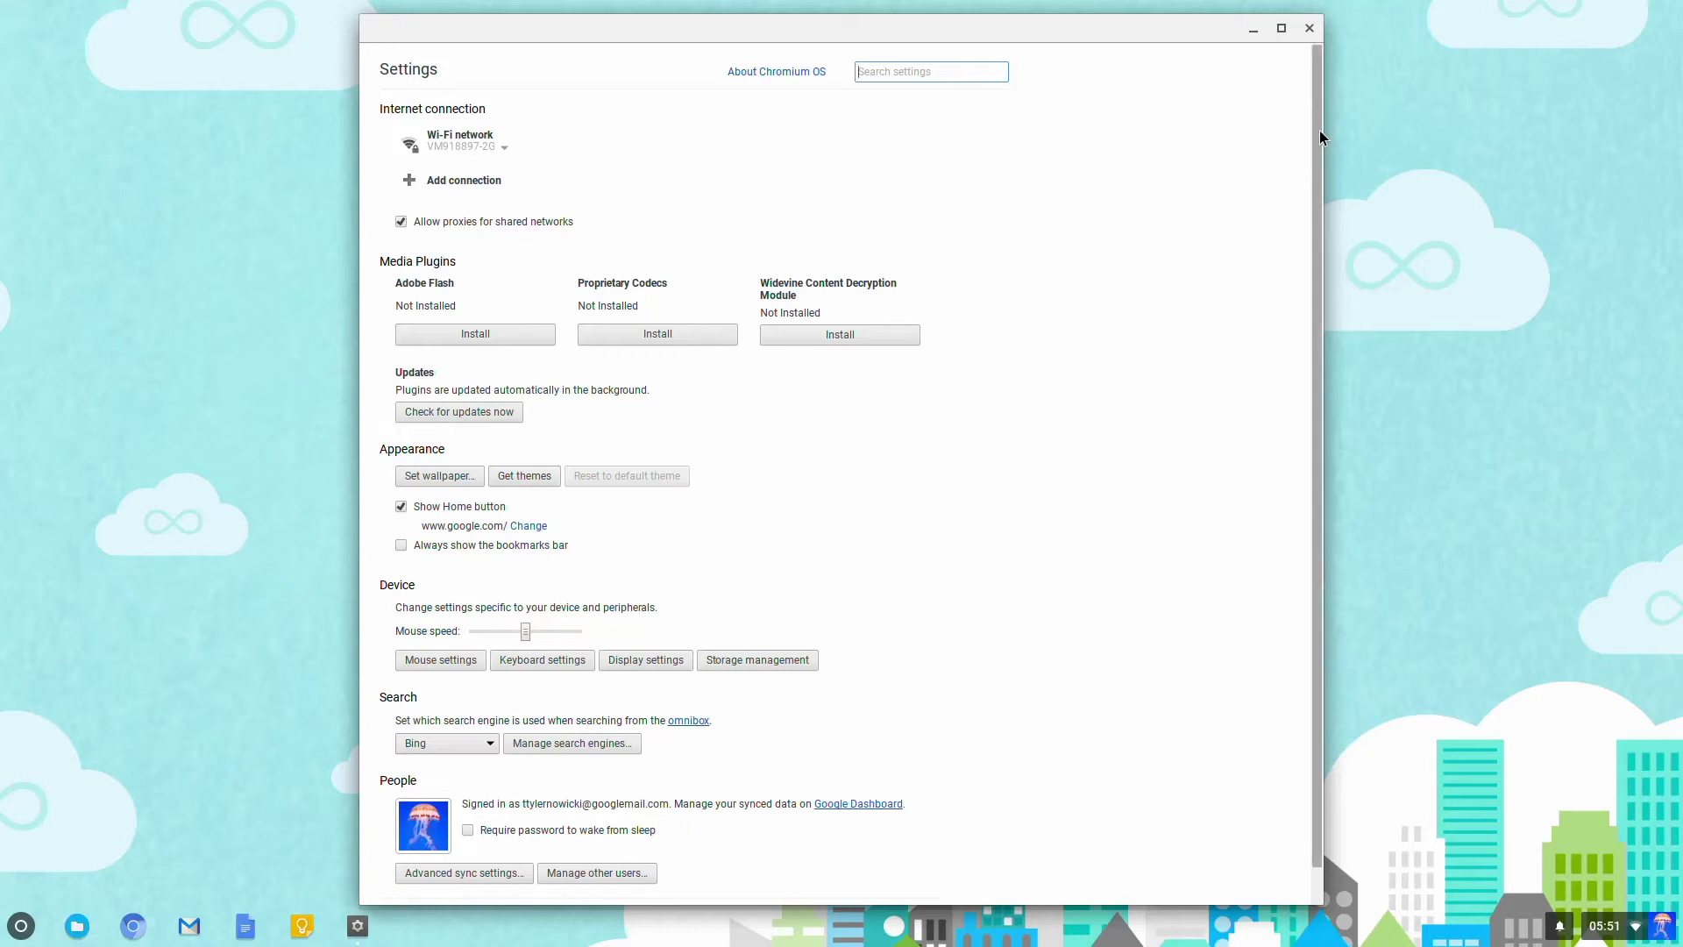
left_click_drag(1317, 135, 1317, 186)
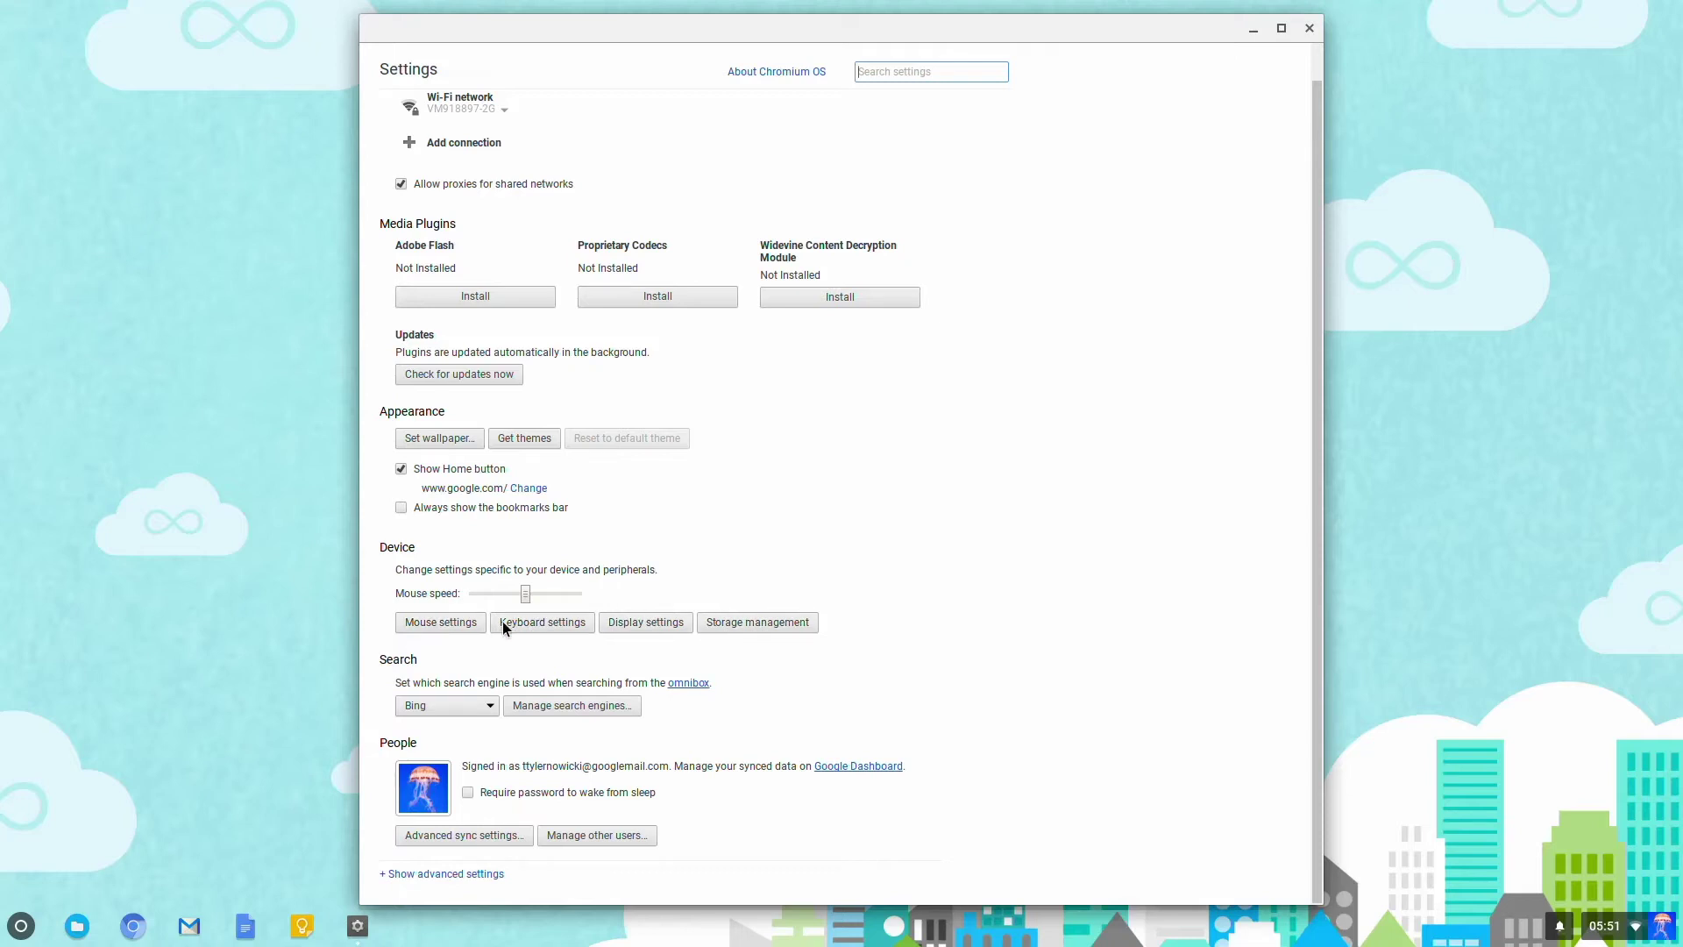
left_click(457, 875)
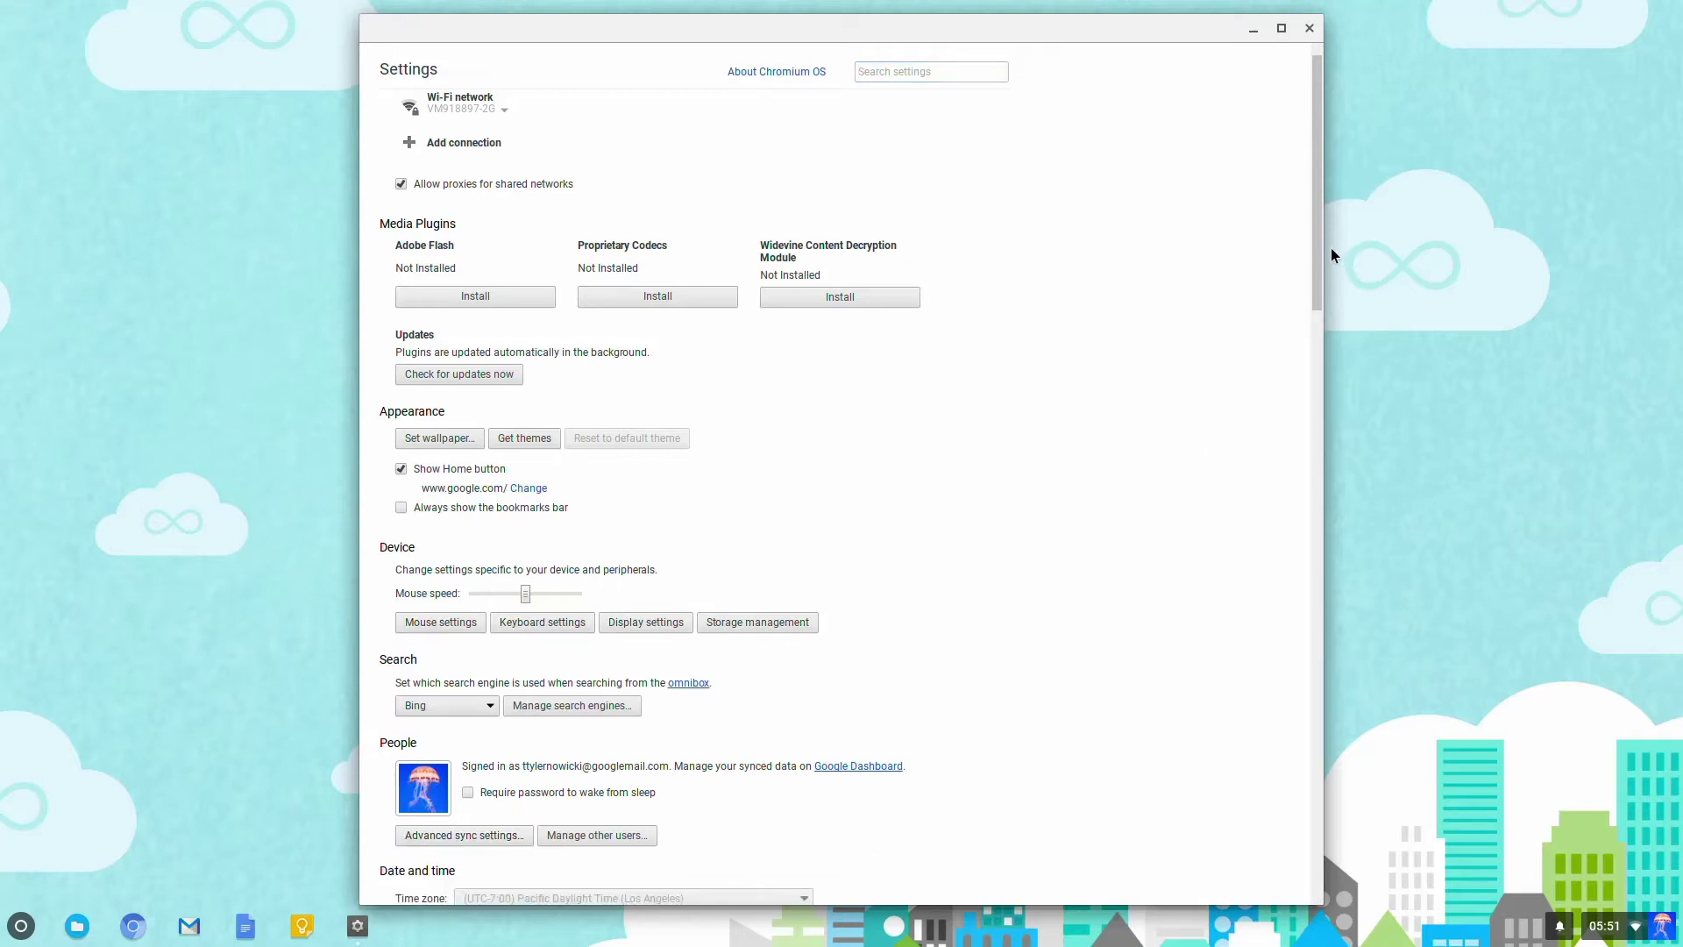
left_click_drag(1319, 251, 1315, 442)
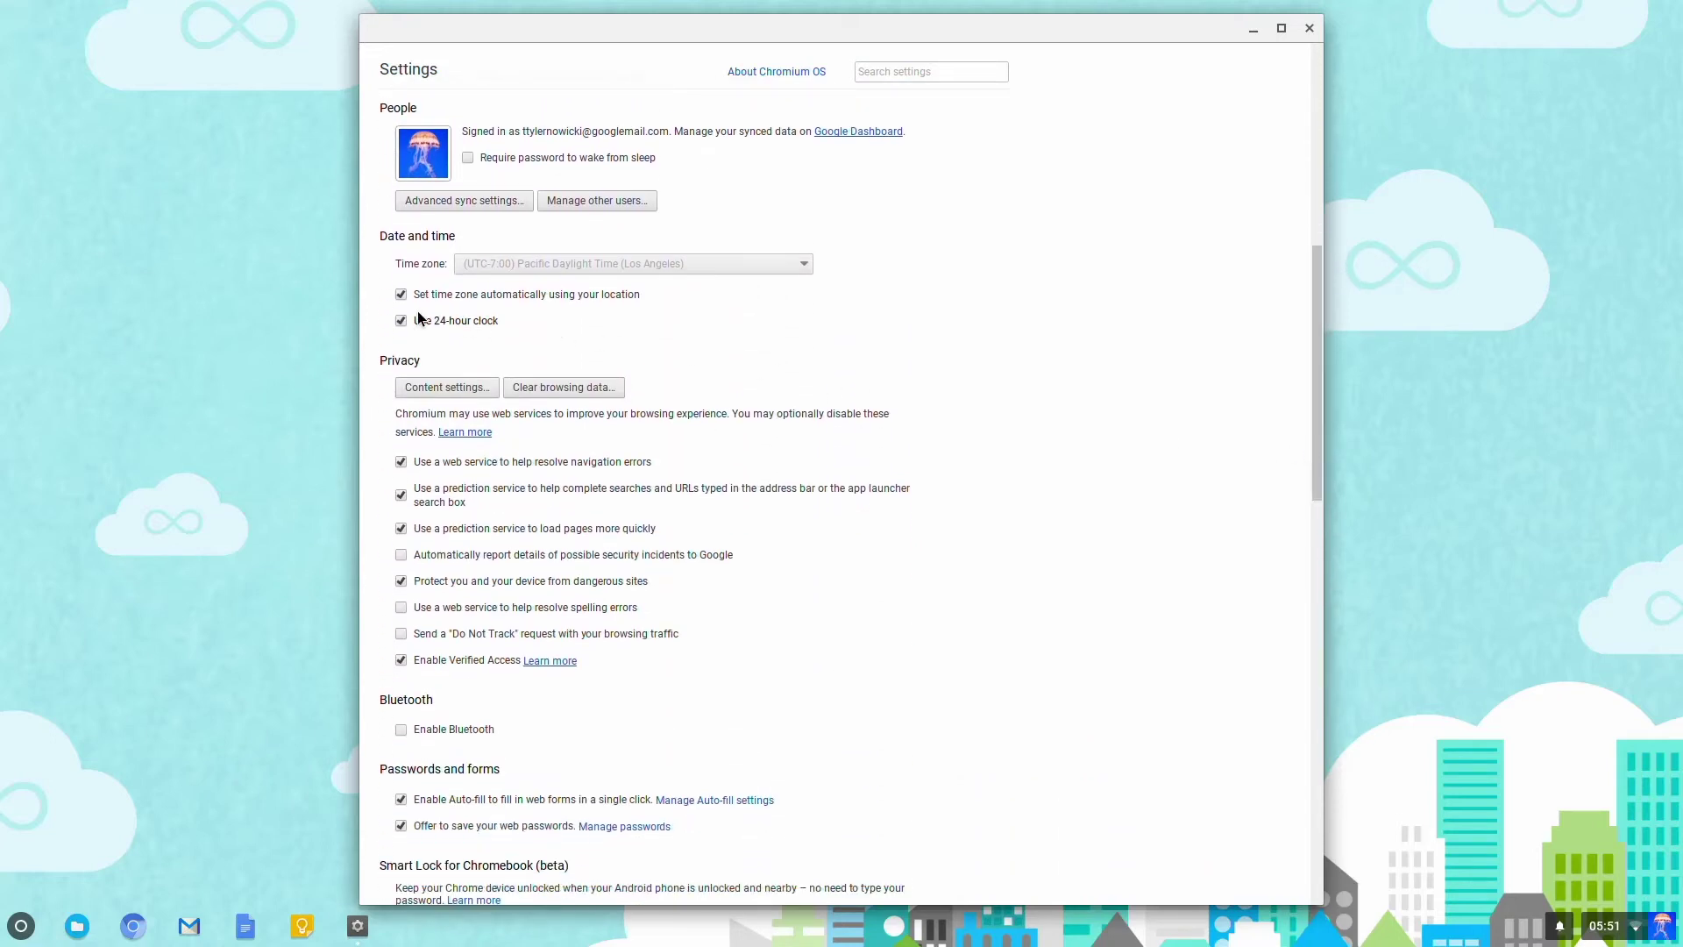
Set the time zone to (UTC+1:00) British Summer Time (London).
left_click(488, 294)
left_click(561, 265)
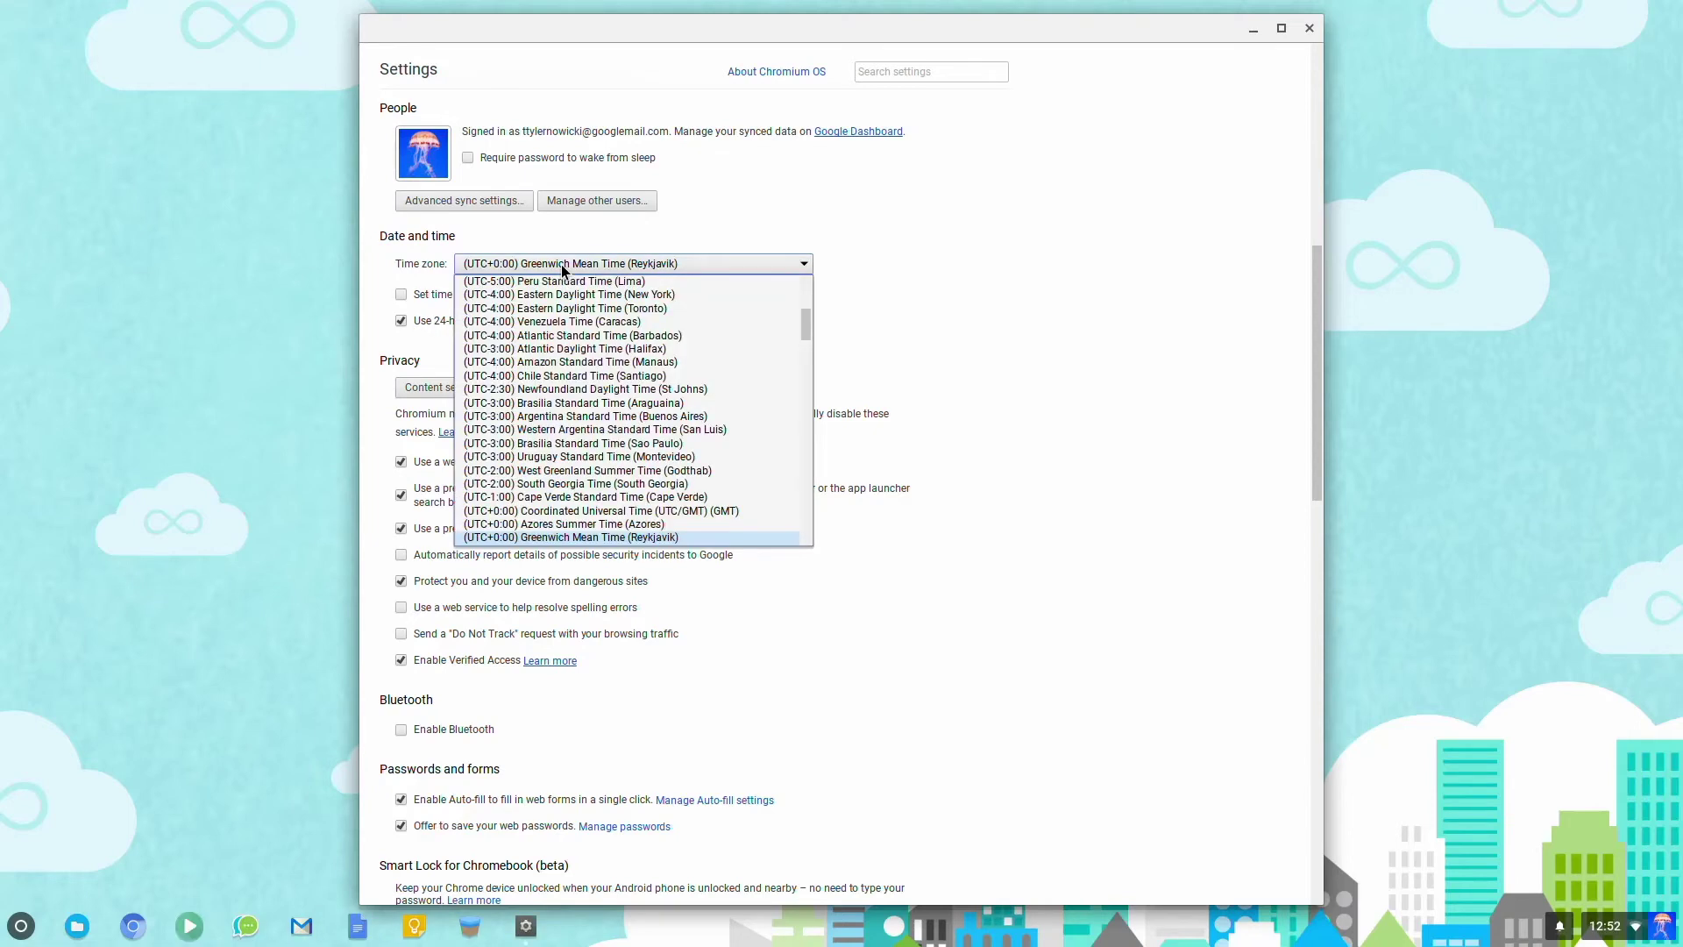
scroll(579, 517, "down", 1)
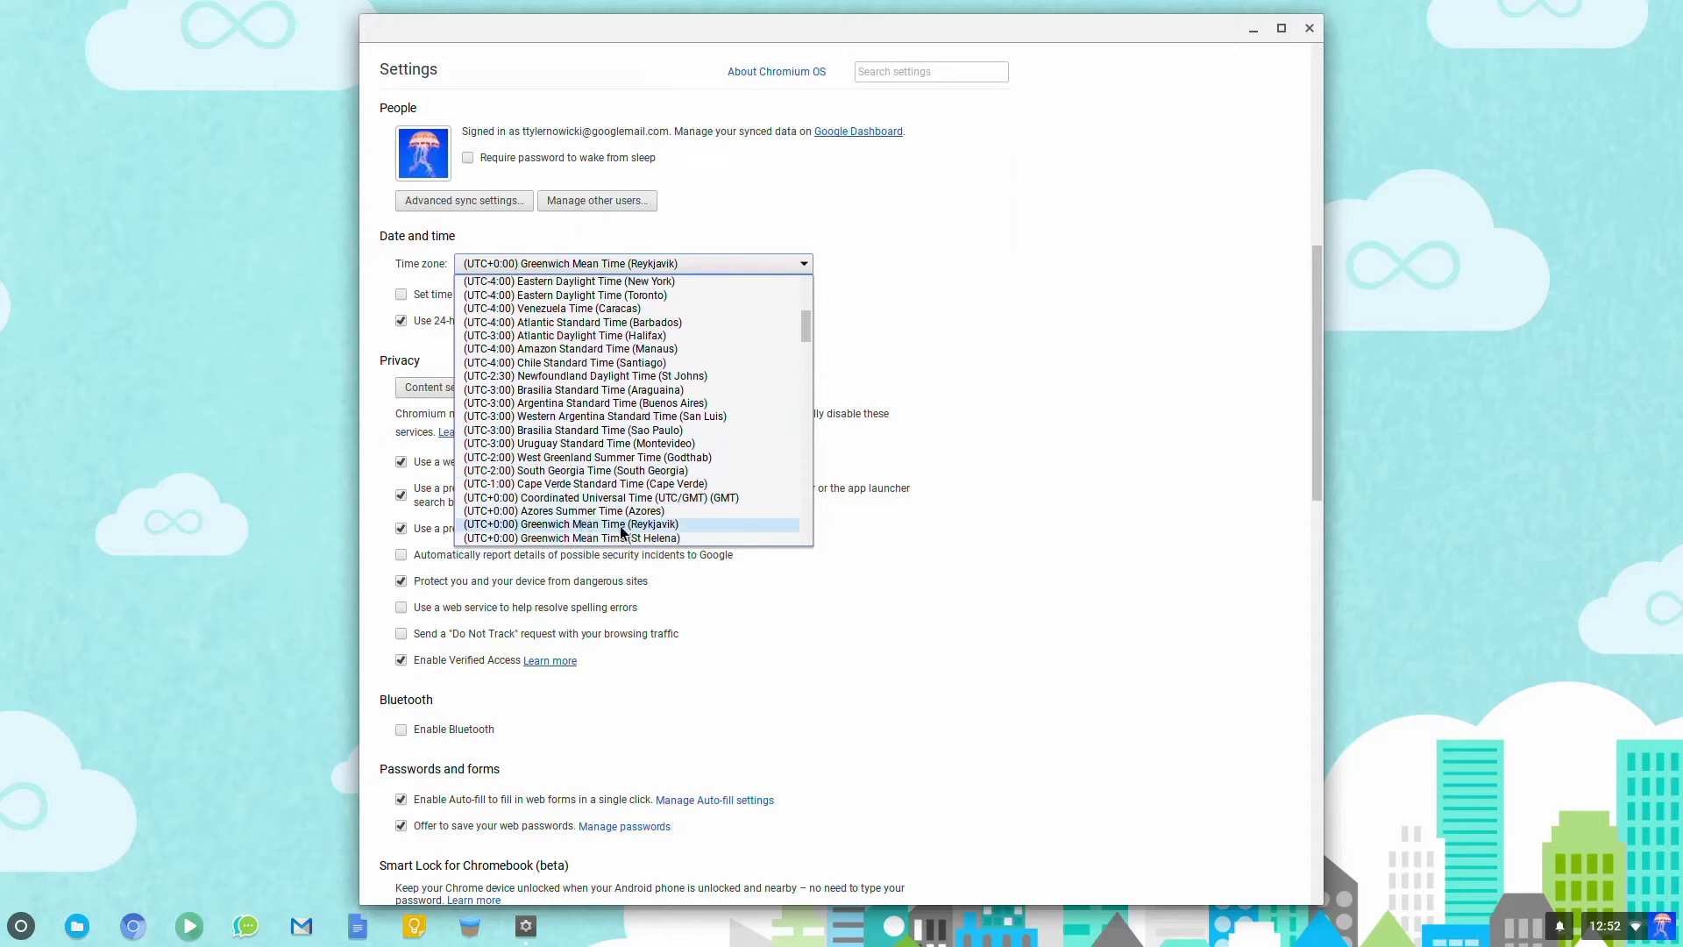
scroll(614, 530, "down", 1)
scroll(622, 532, "down", 1)
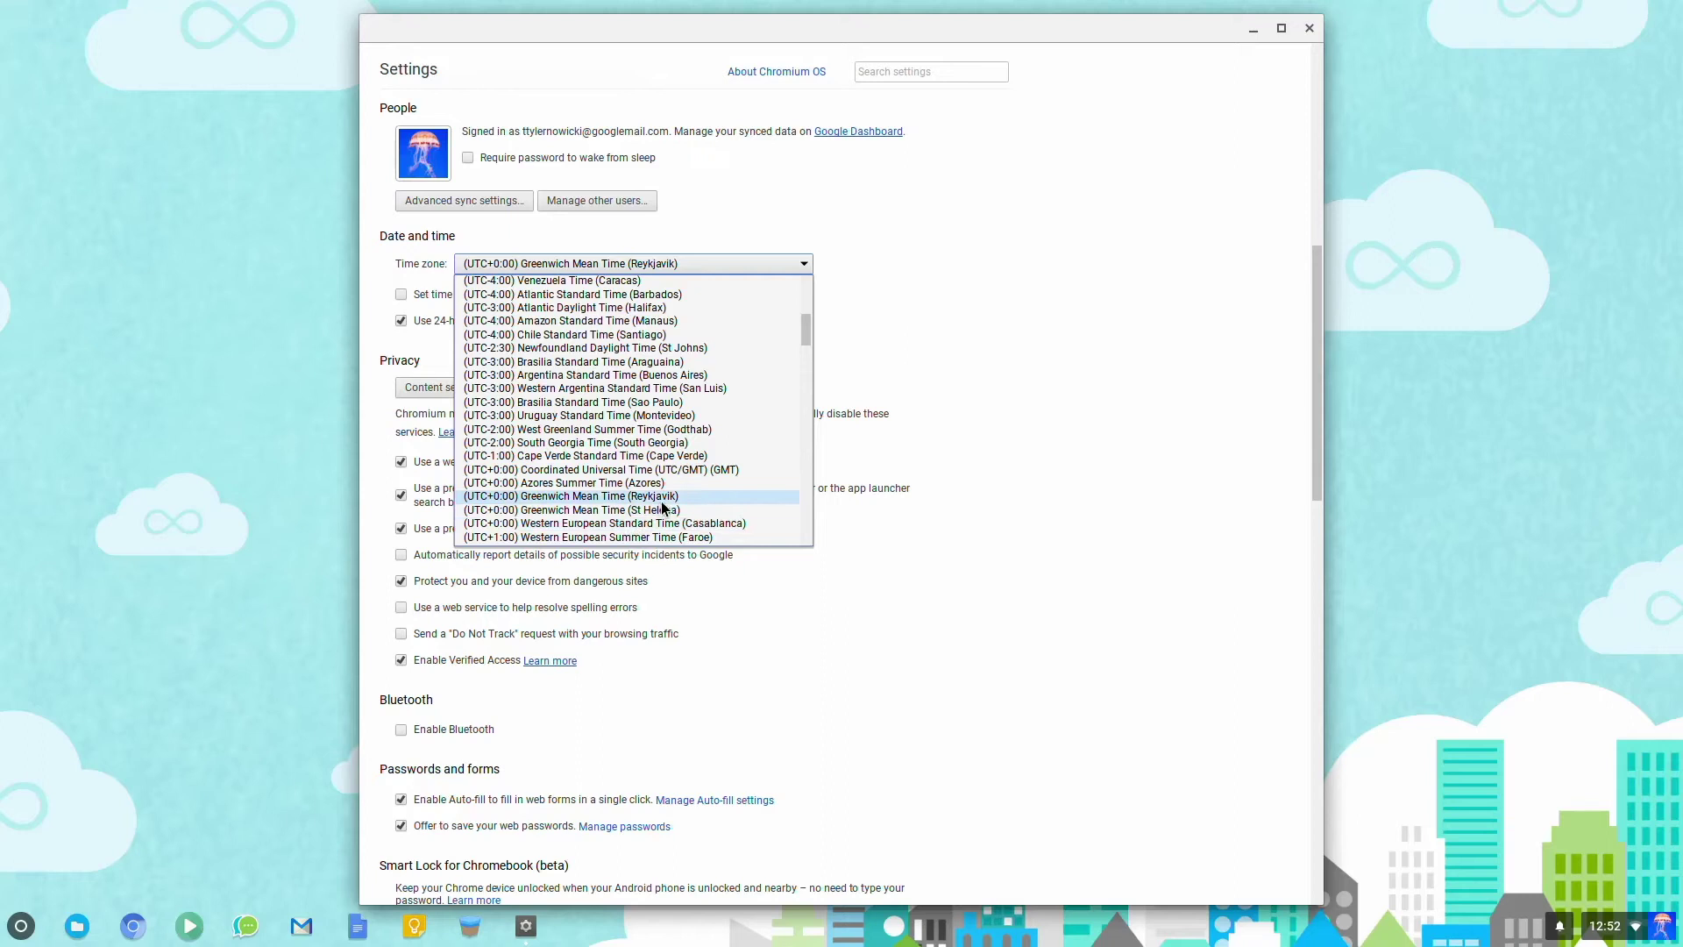
scroll(675, 517, "down", 1)
scroll(675, 517, "down", 2)
scroll(675, 517, "down", 1)
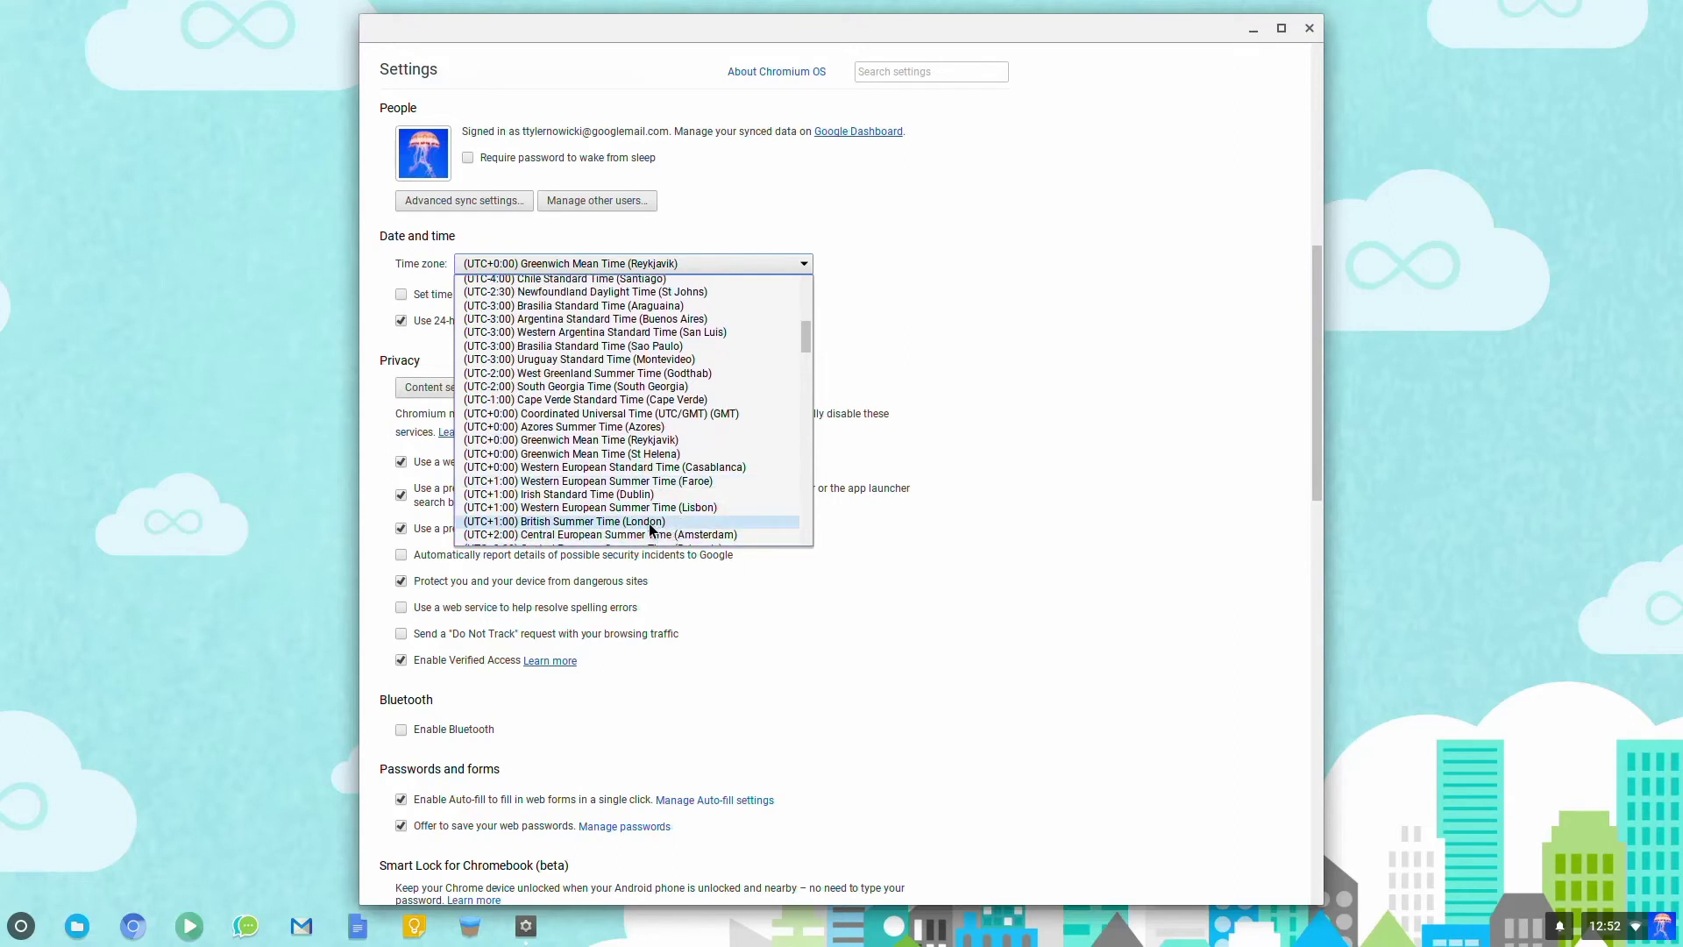
left_click(636, 521)
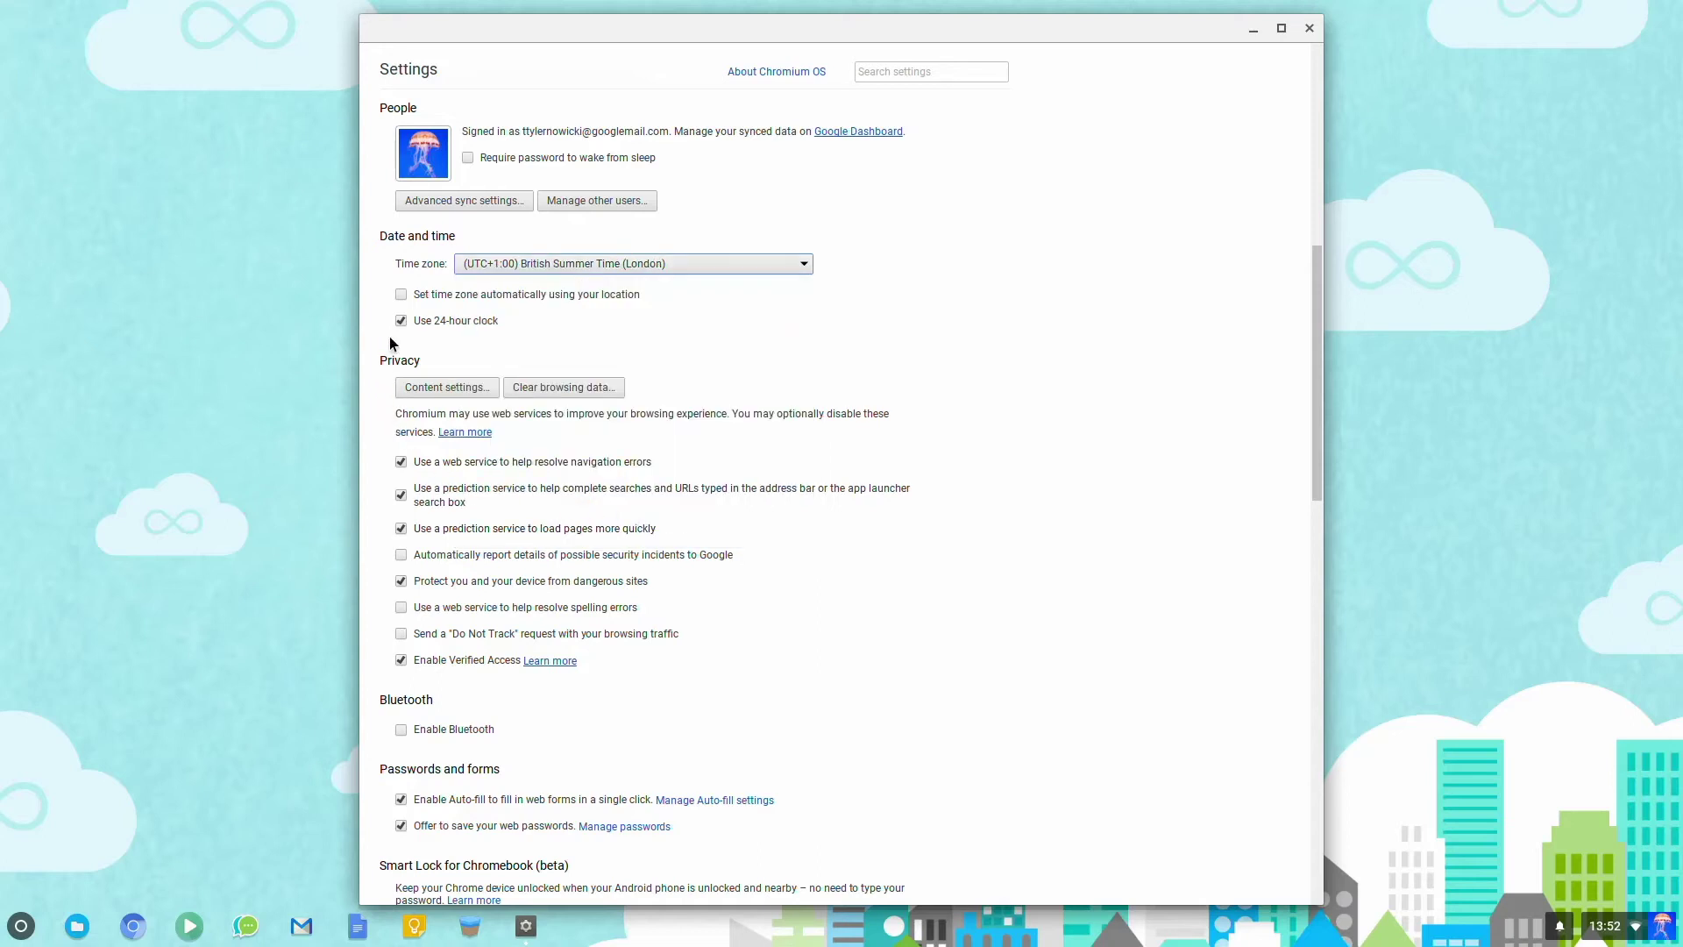
Tick 'Set time zone automatically' and scroll back to the top of Settings.
left_click(406, 306)
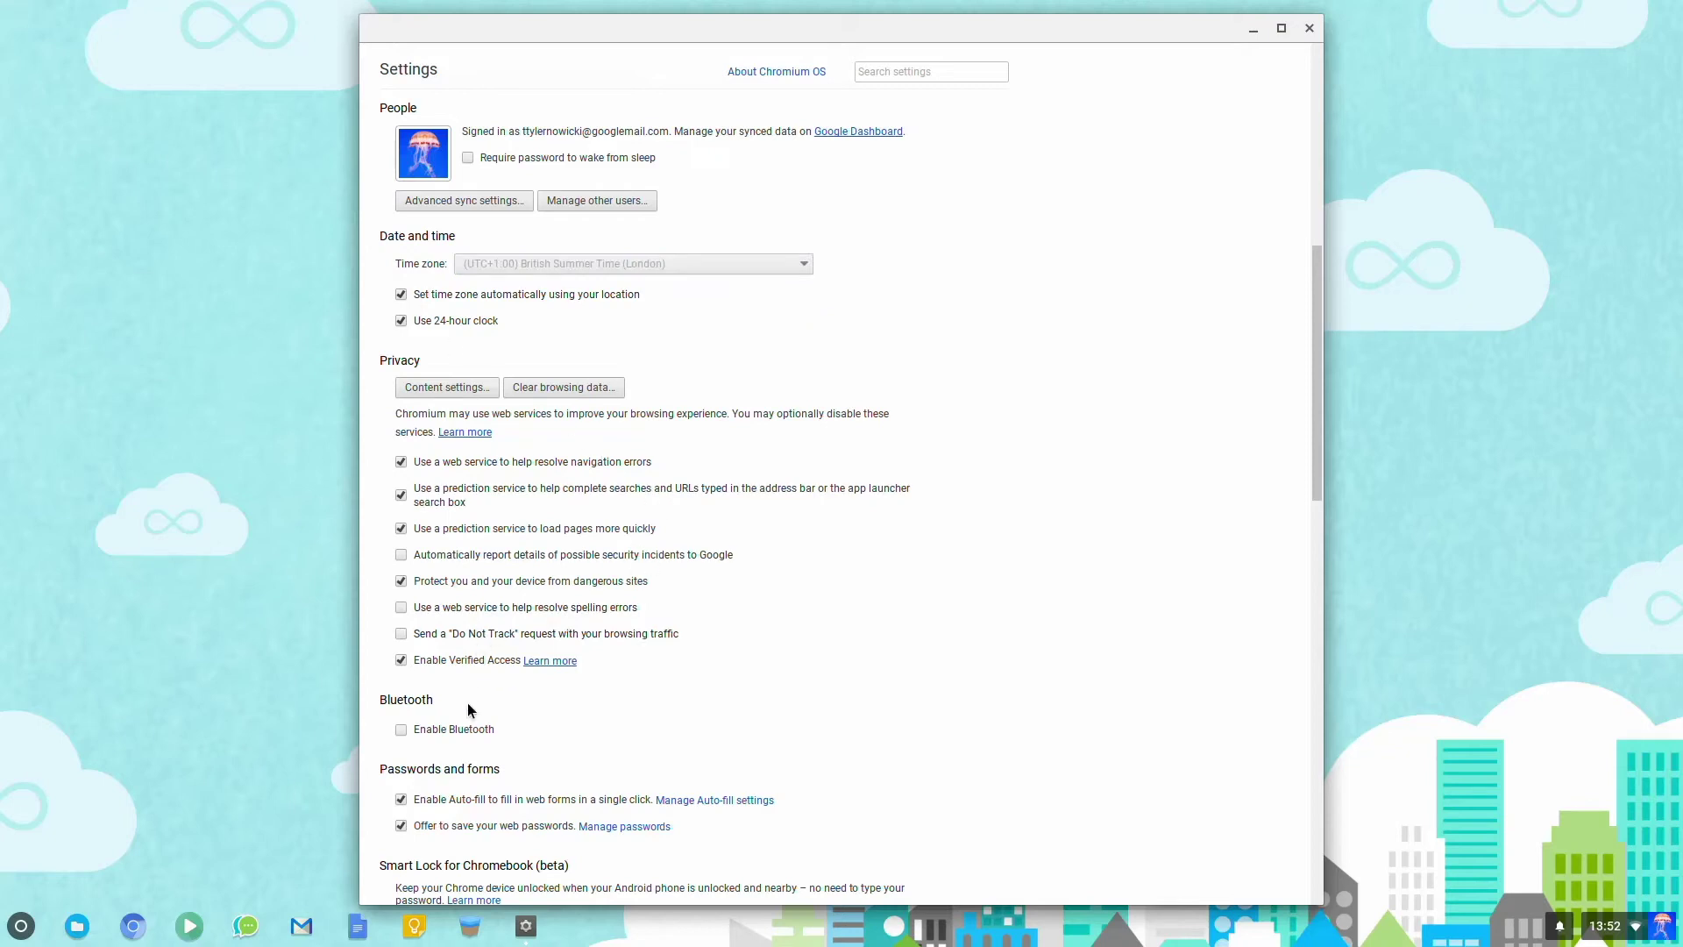
scroll(962, 626, "down", 2)
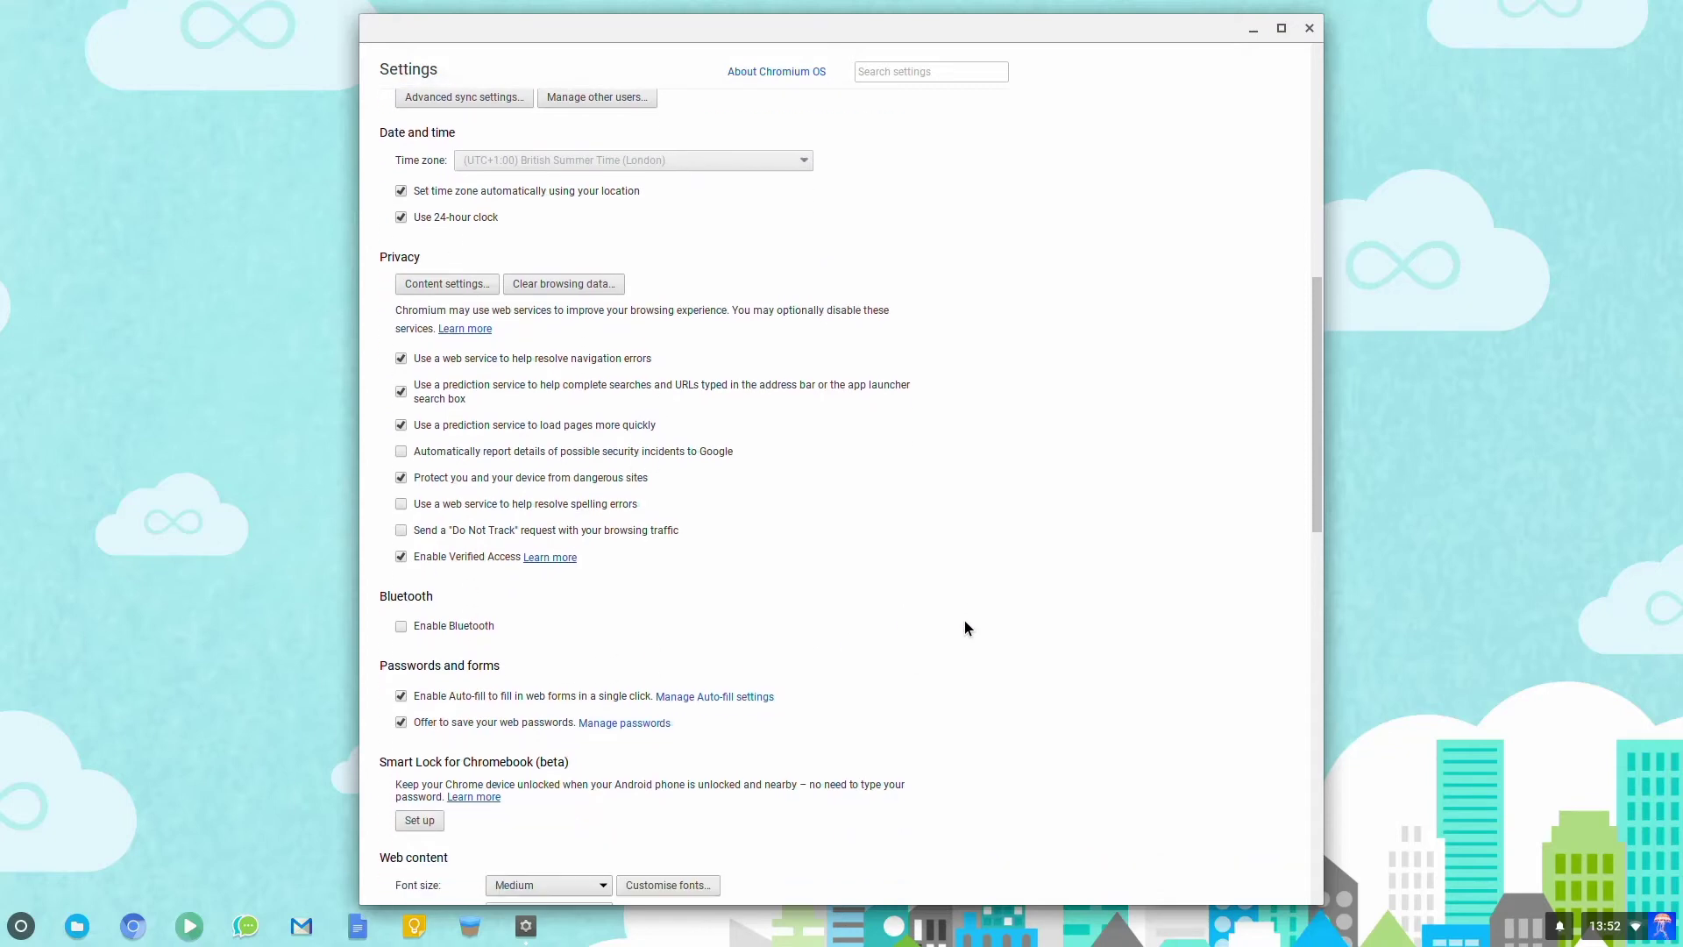
scroll(965, 622, "down", 2)
scroll(964, 621, "up", 3)
scroll(964, 622, "up", 4)
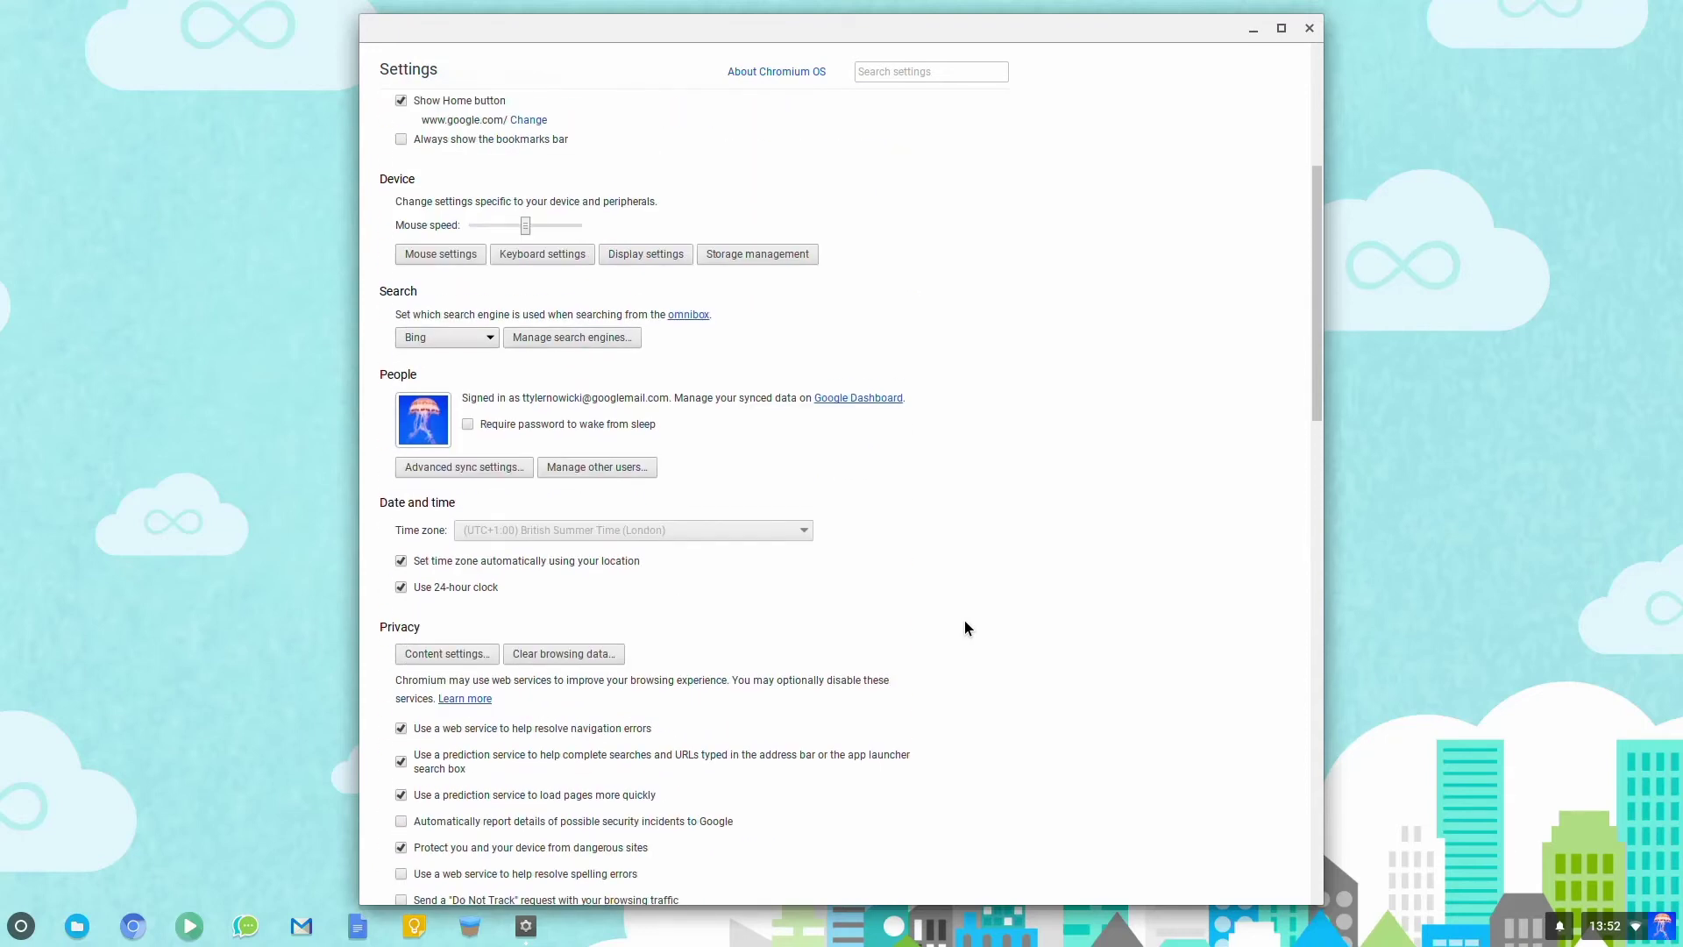
scroll(964, 622, "up", 4)
scroll(965, 622, "up", 1)
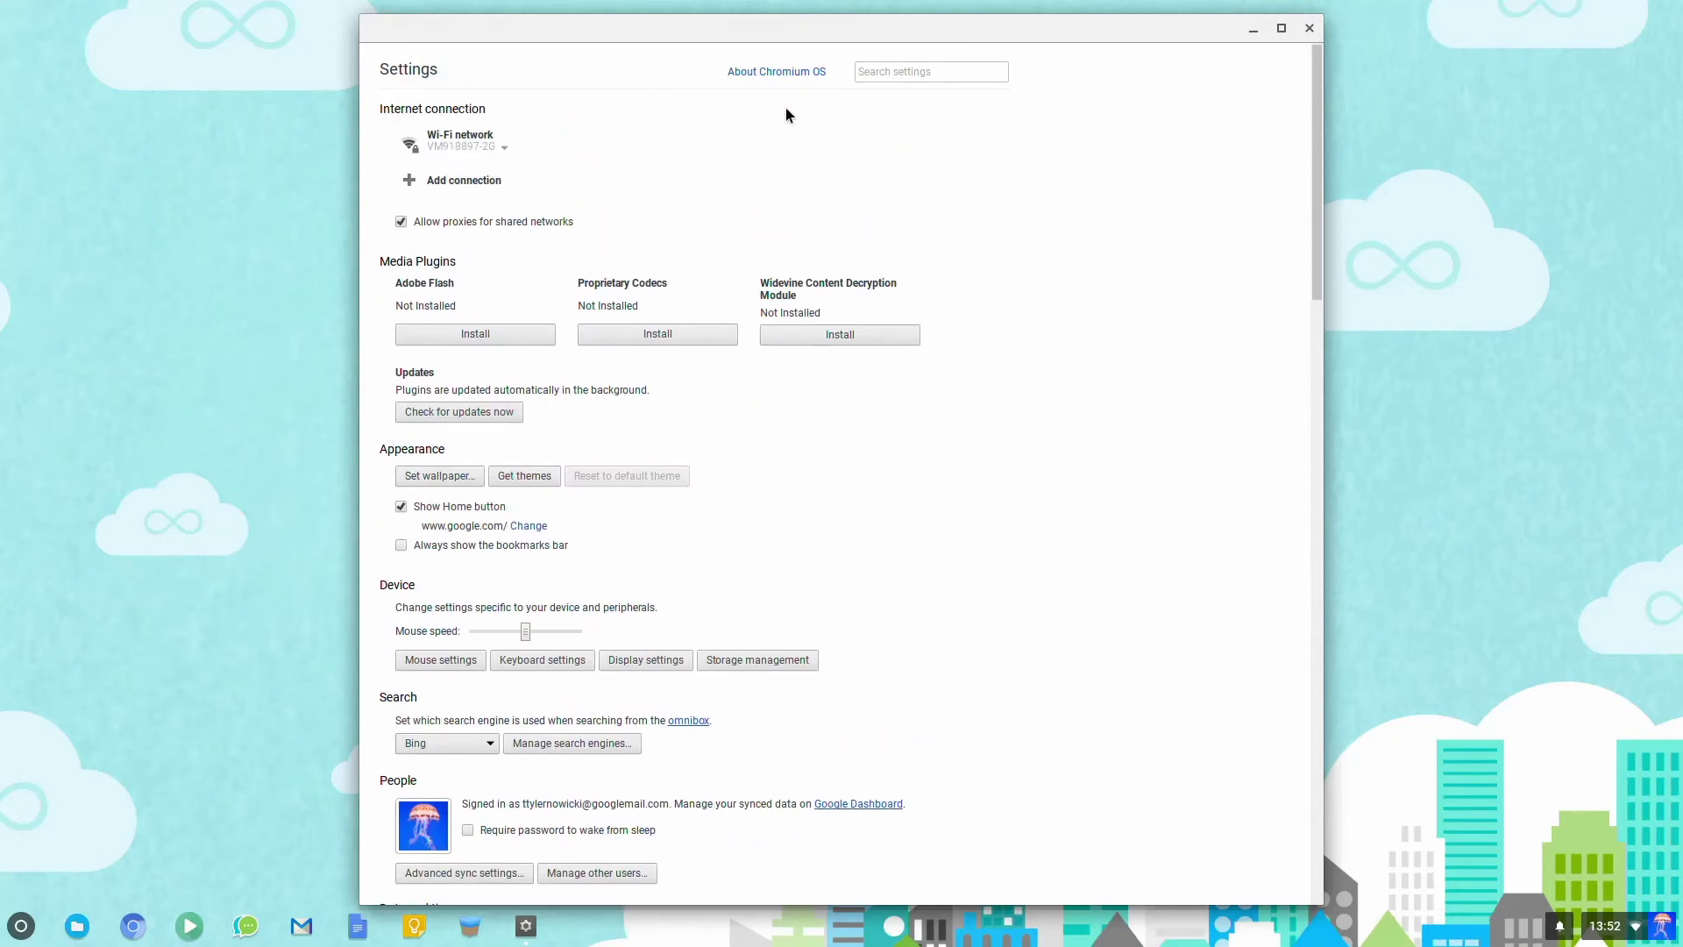
View the About Chromium OS page showing version 56 details.
left_click(785, 69)
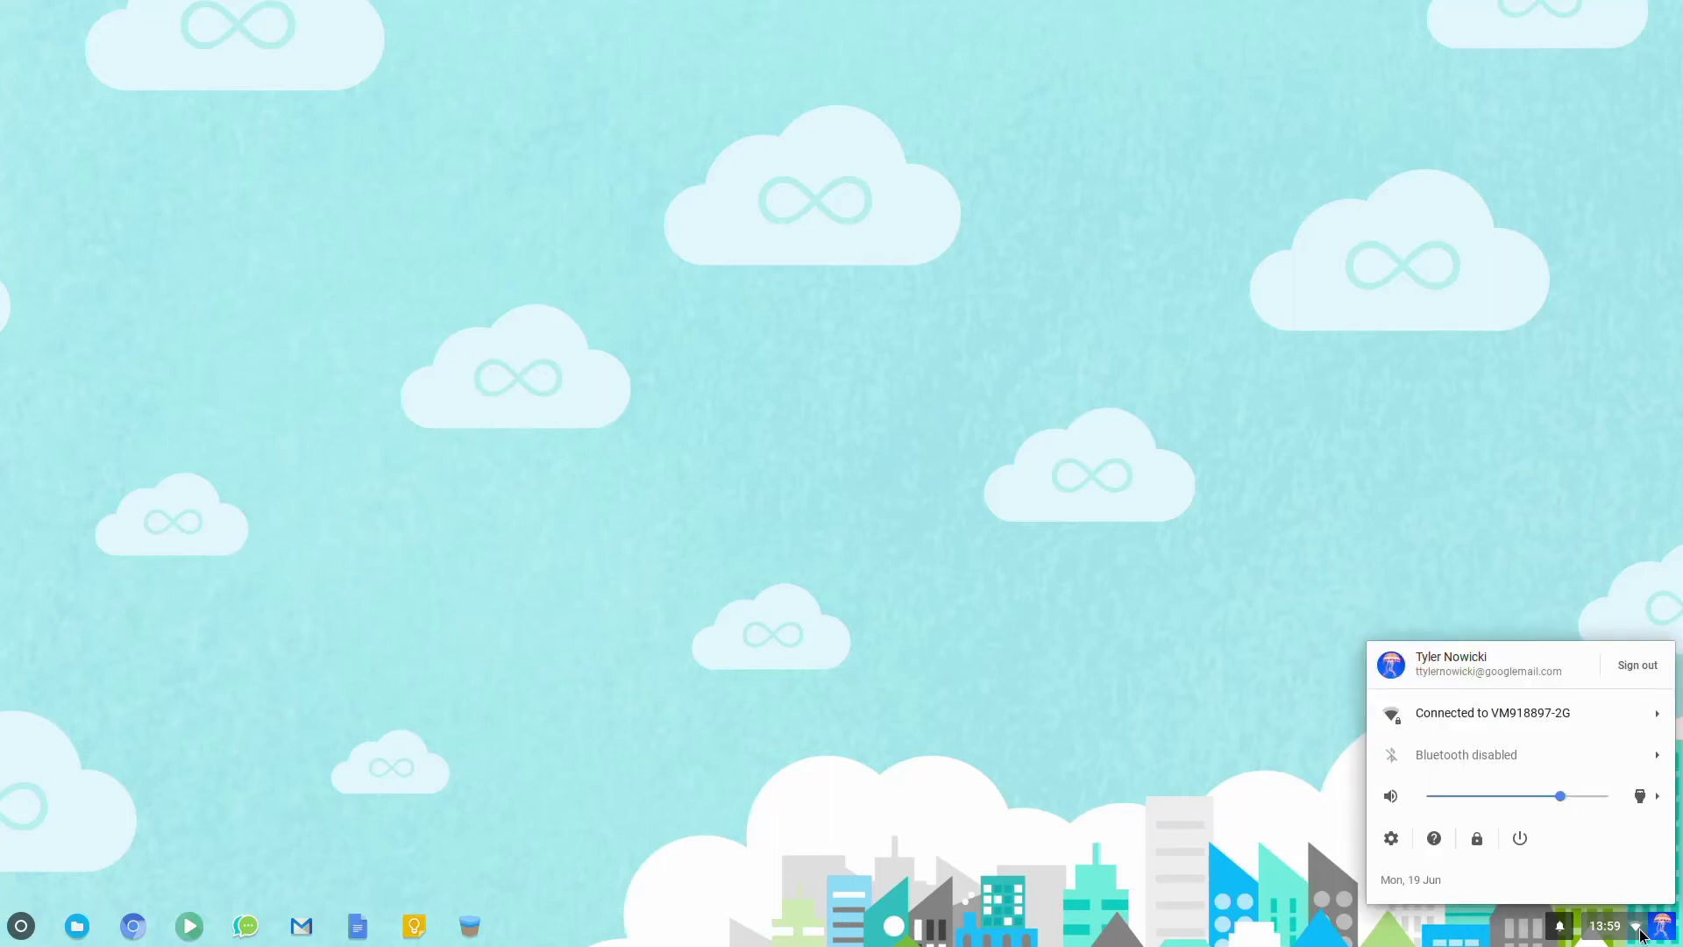
Open the Help Center, then browse All Apps and open and close the Google Apps folder.
left_click(1432, 847)
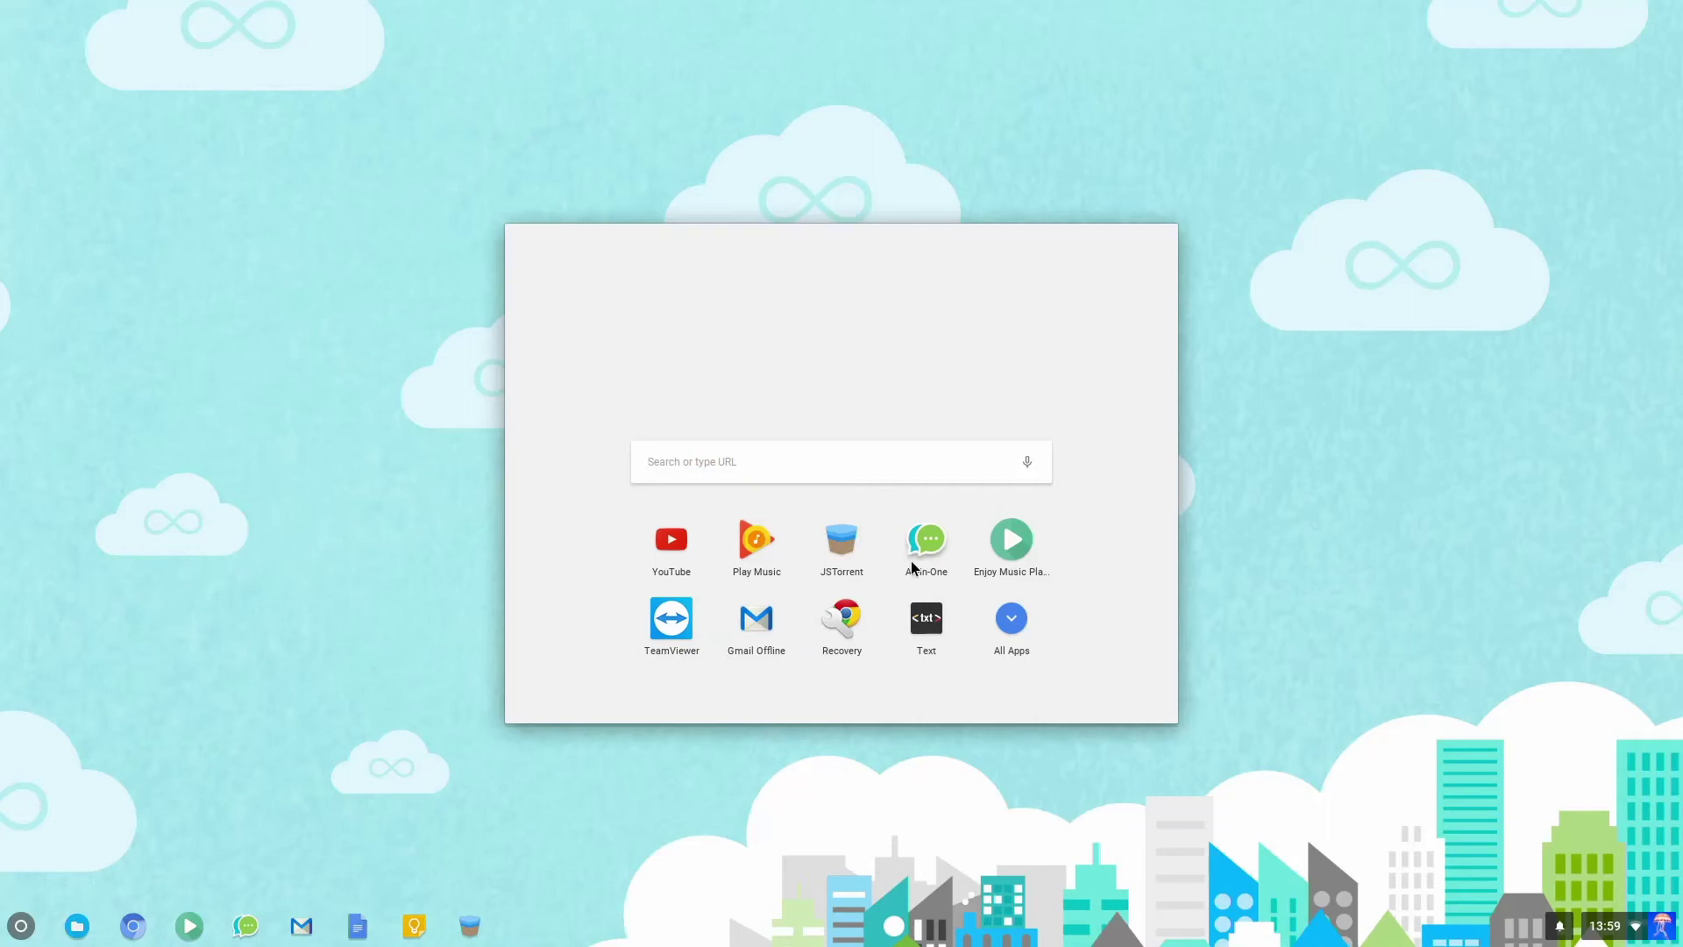
left_click(1030, 633)
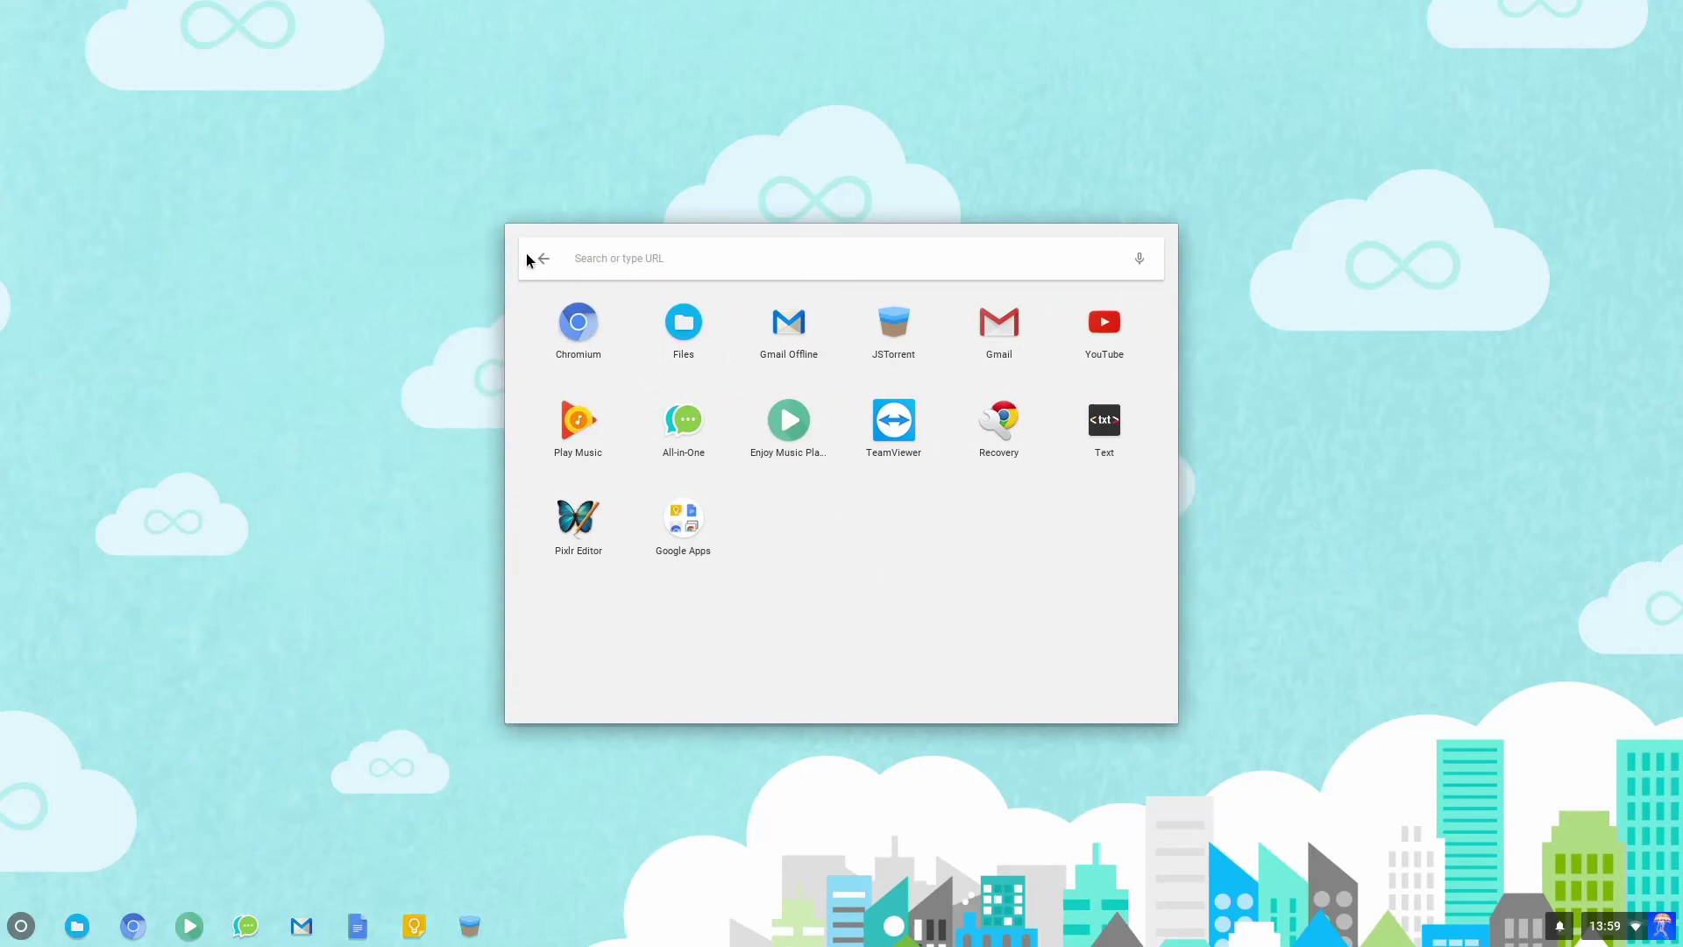
left_click(679, 530)
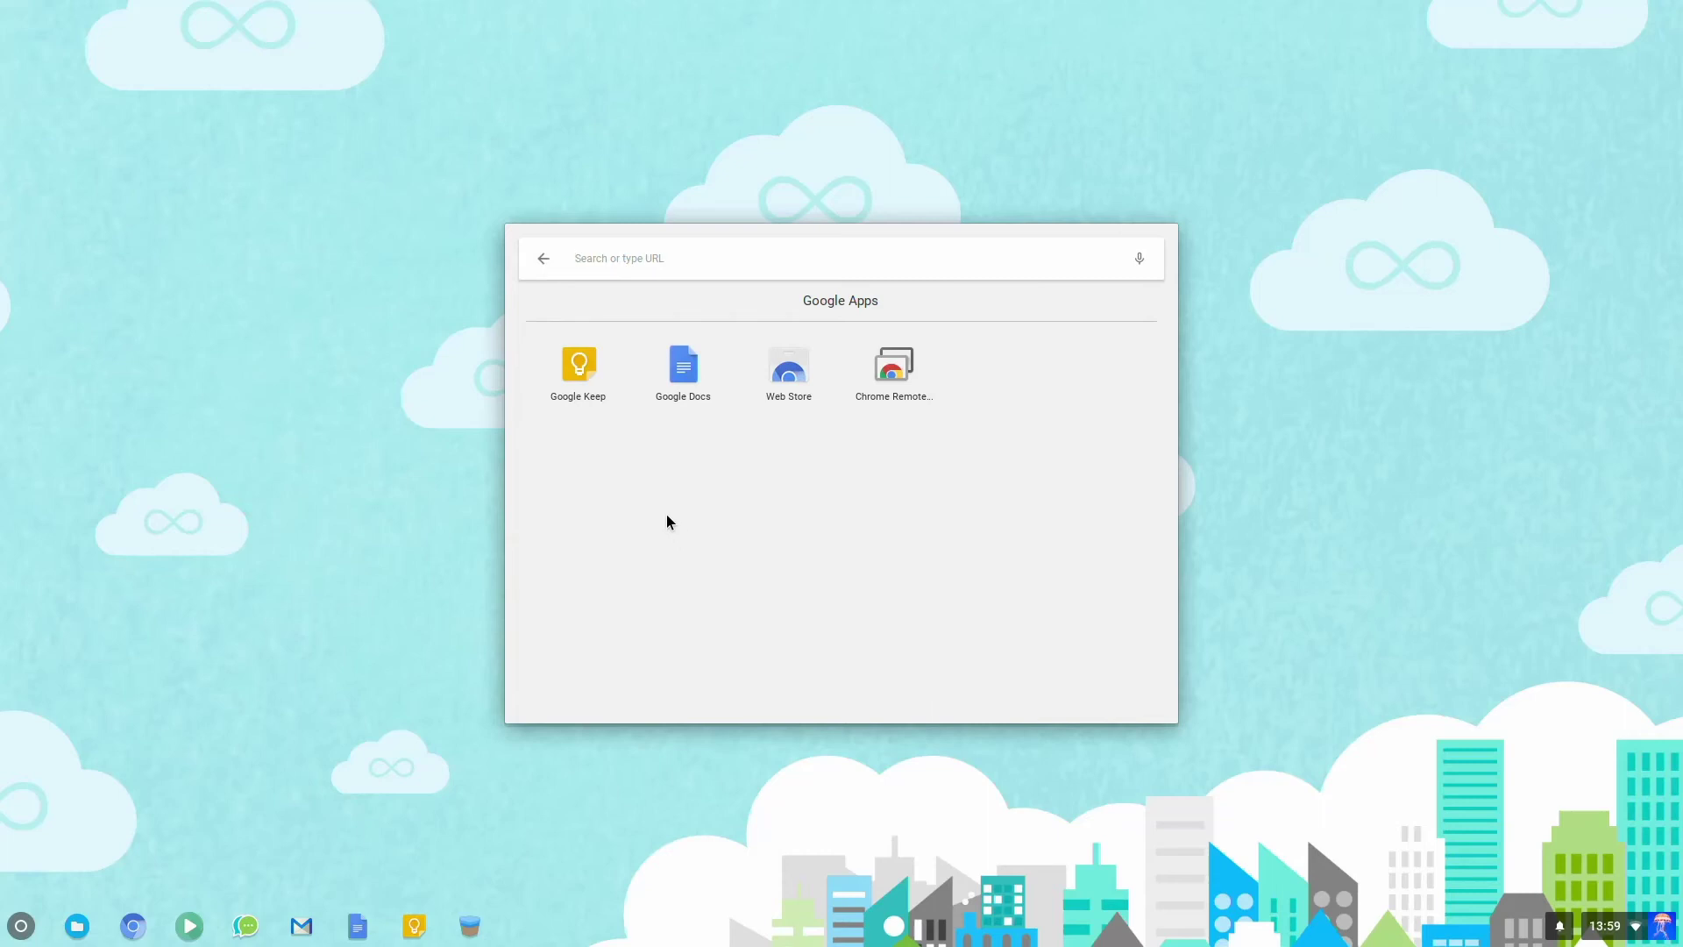
left_click(542, 260)
left_click(542, 259)
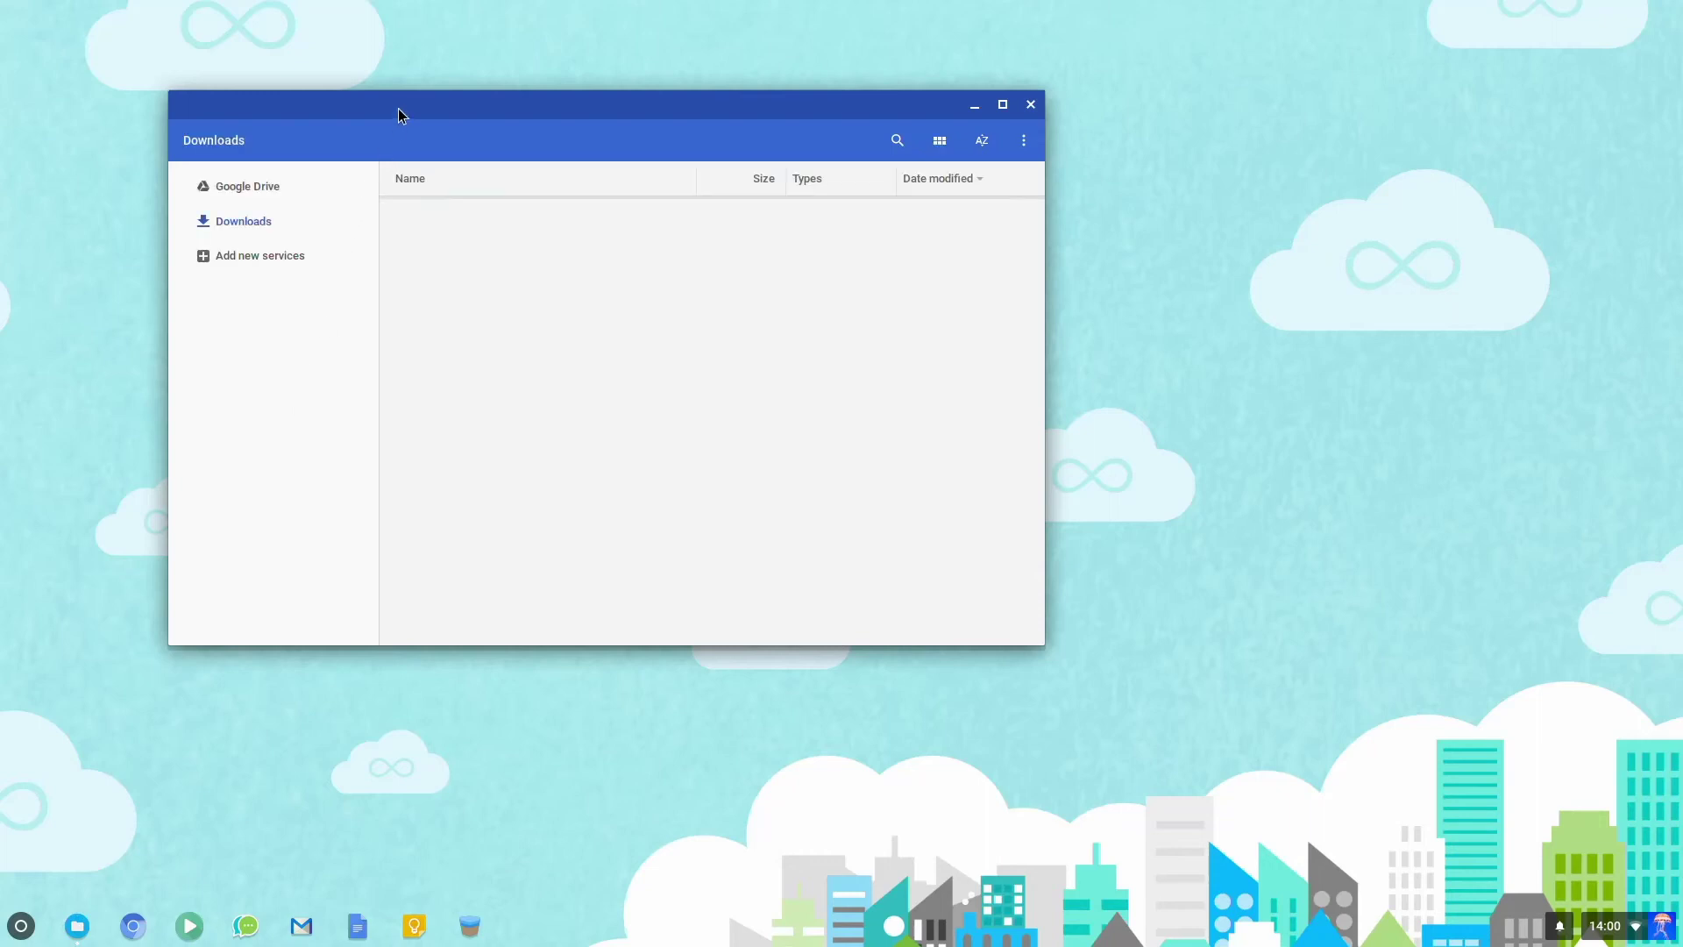
Move the Files window, check the empty Downloads folder's right-click actions and the three-dot menu.
left_click_drag(398, 104, 699, 241)
right_click(802, 460)
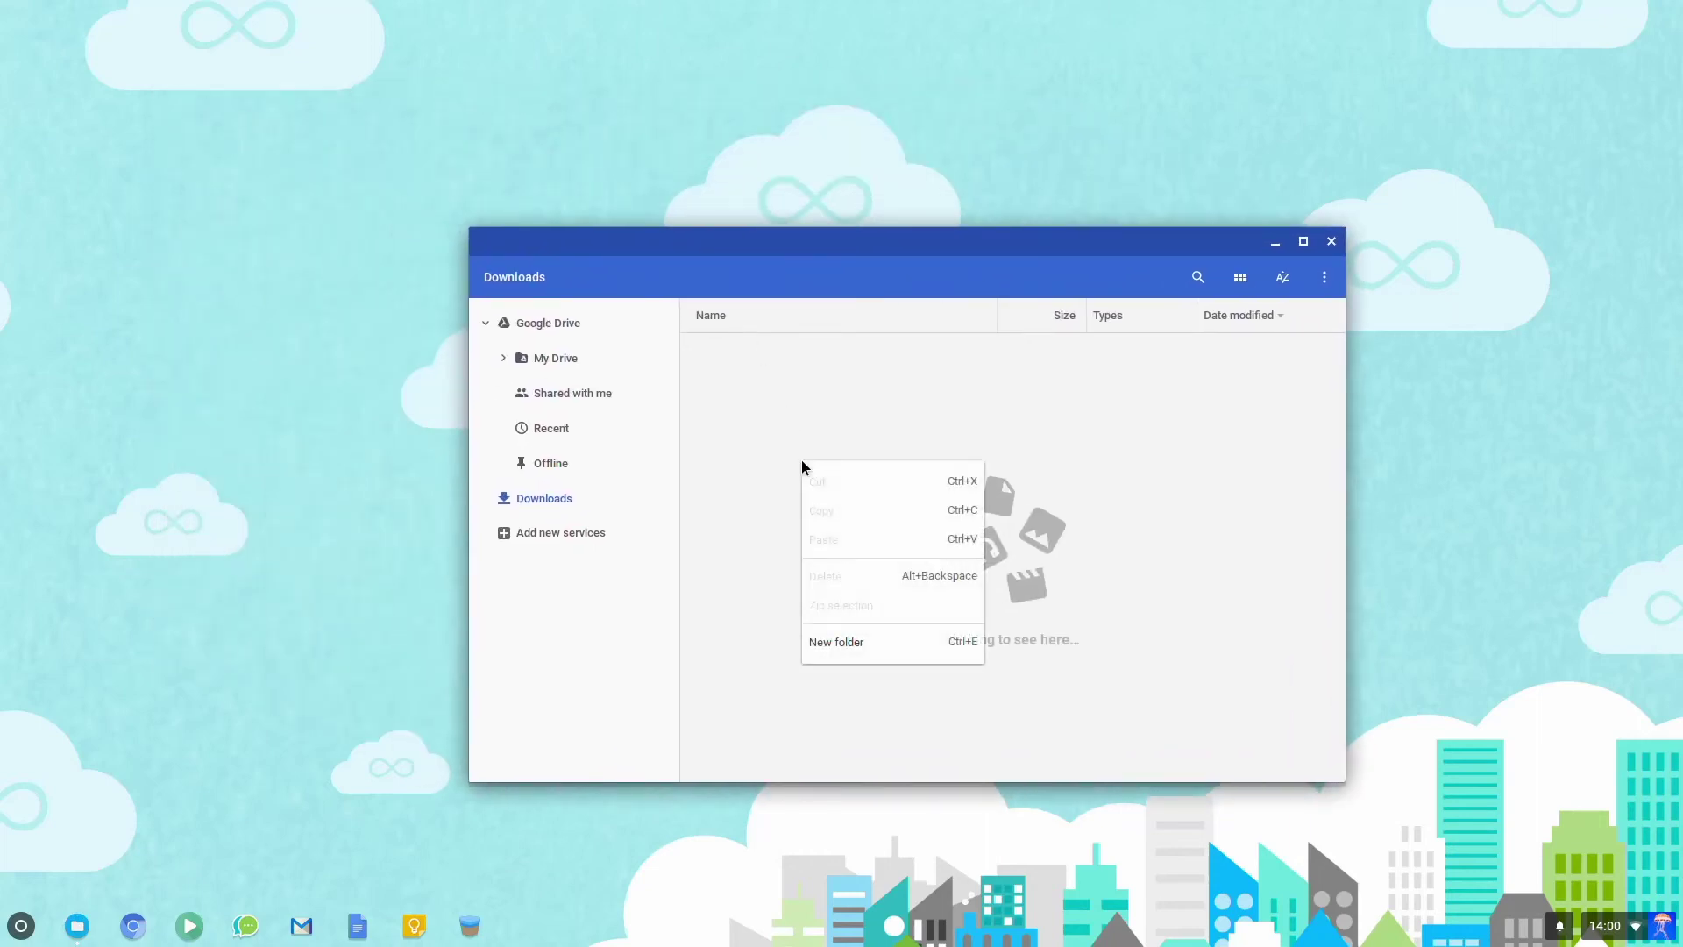
left_click(801, 397)
left_click(1328, 279)
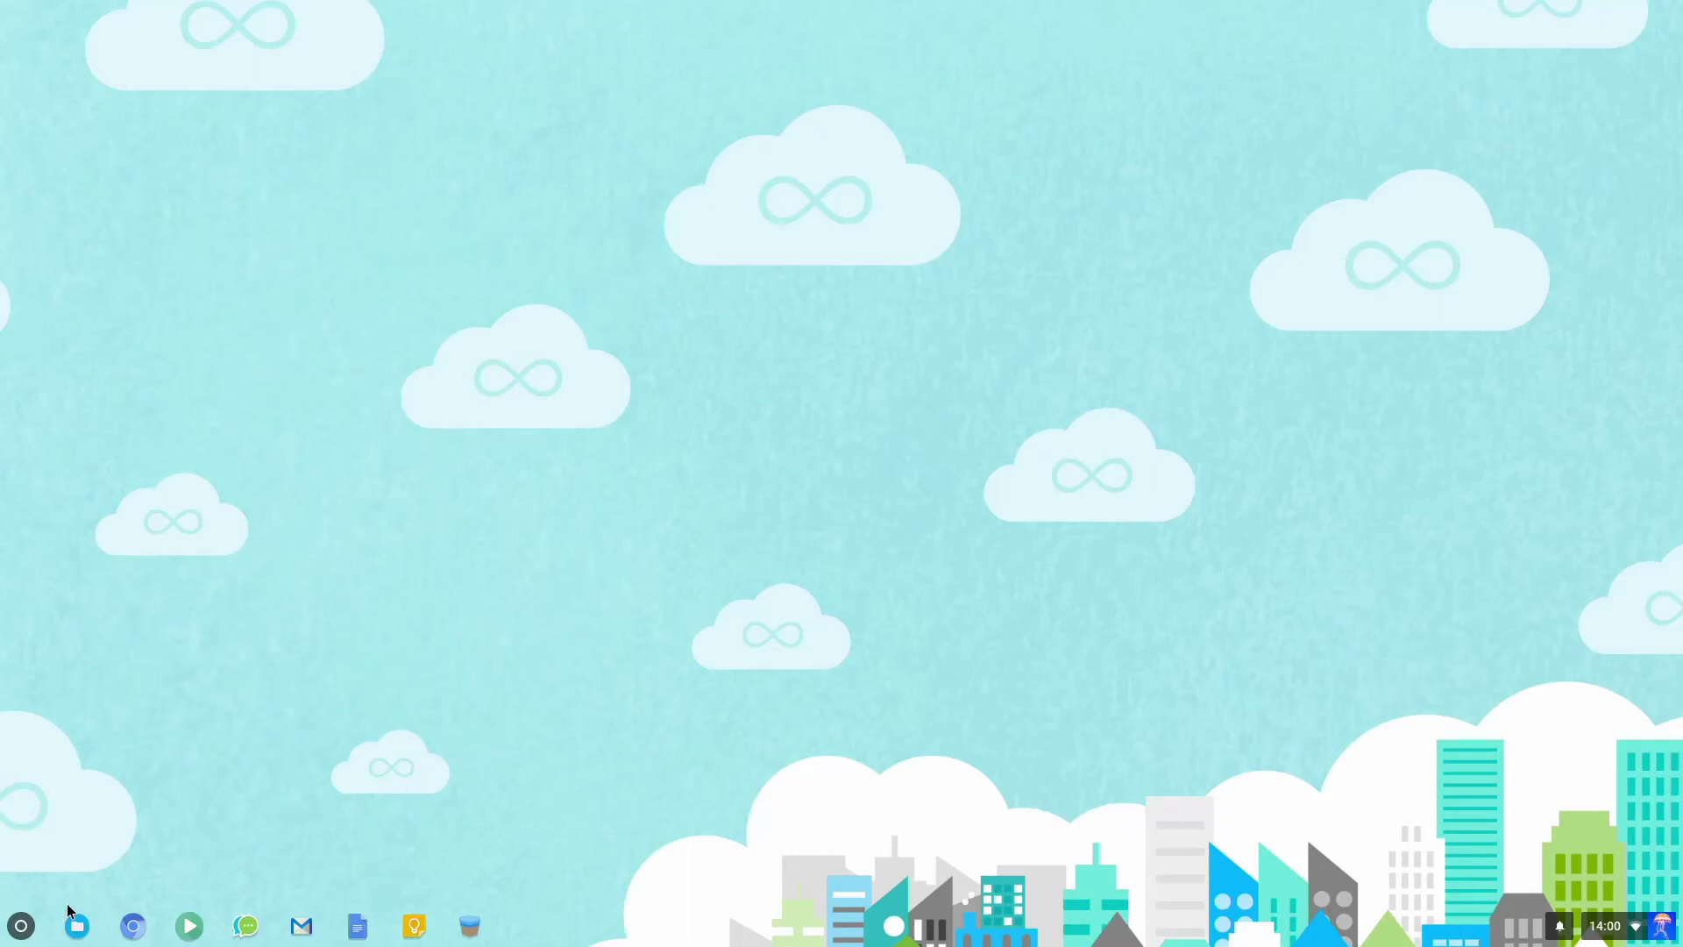
Launch the YouTube app from the launcher and dismiss its notification permission prompt.
left_click(19, 924)
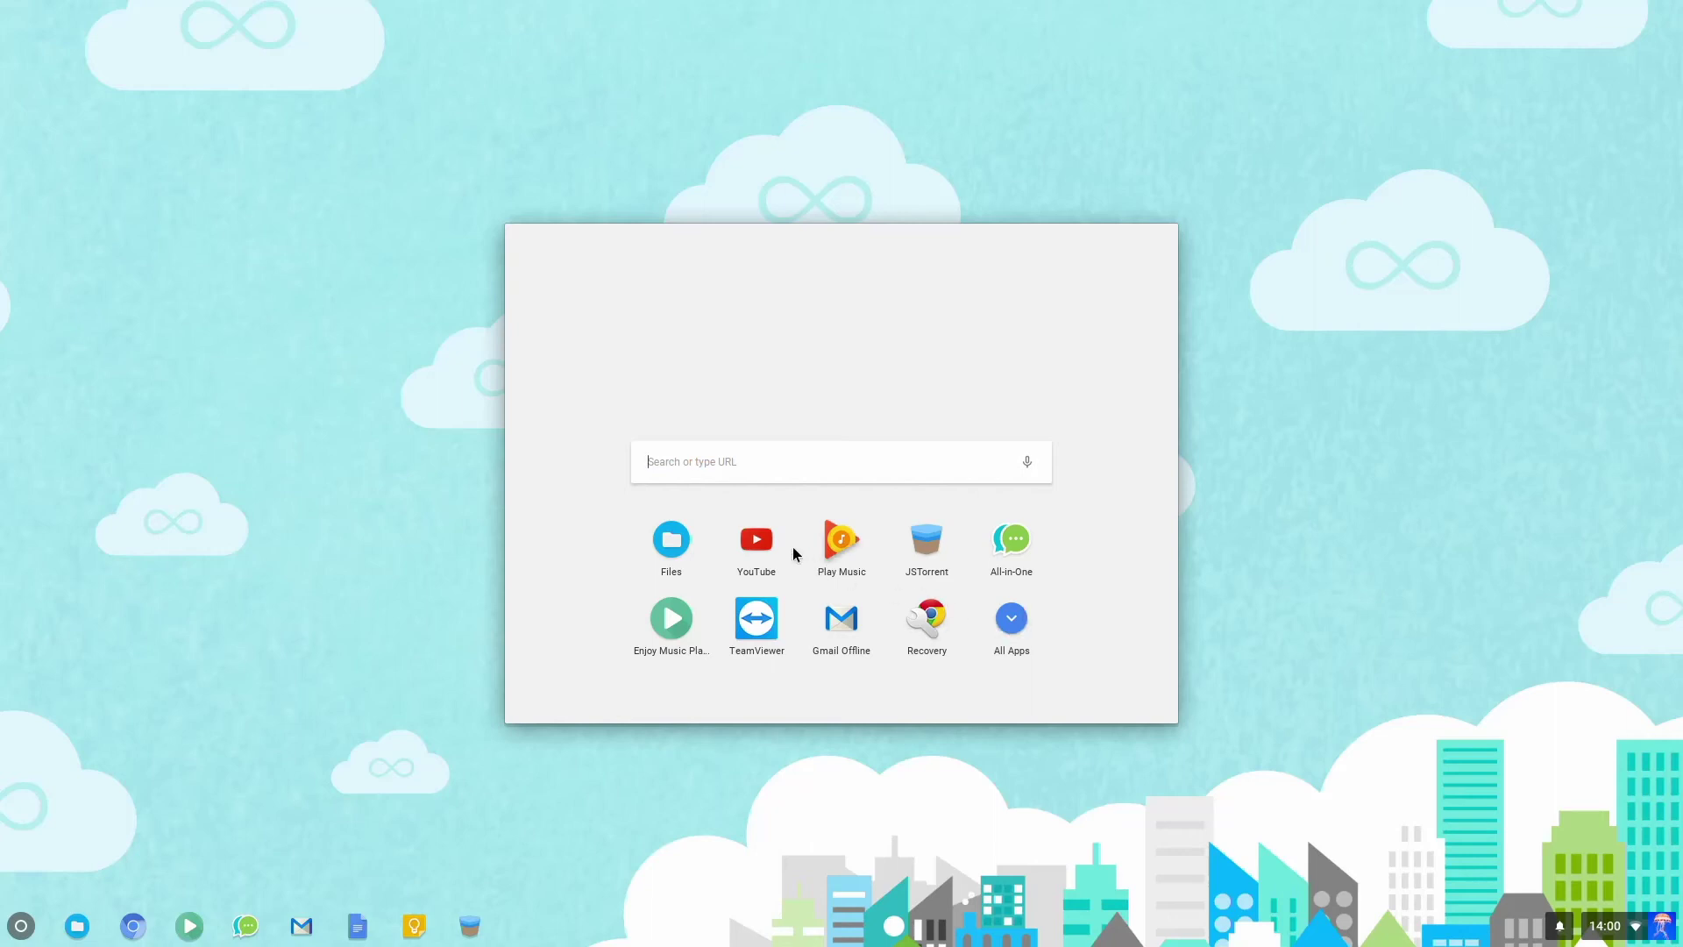
left_click(758, 537)
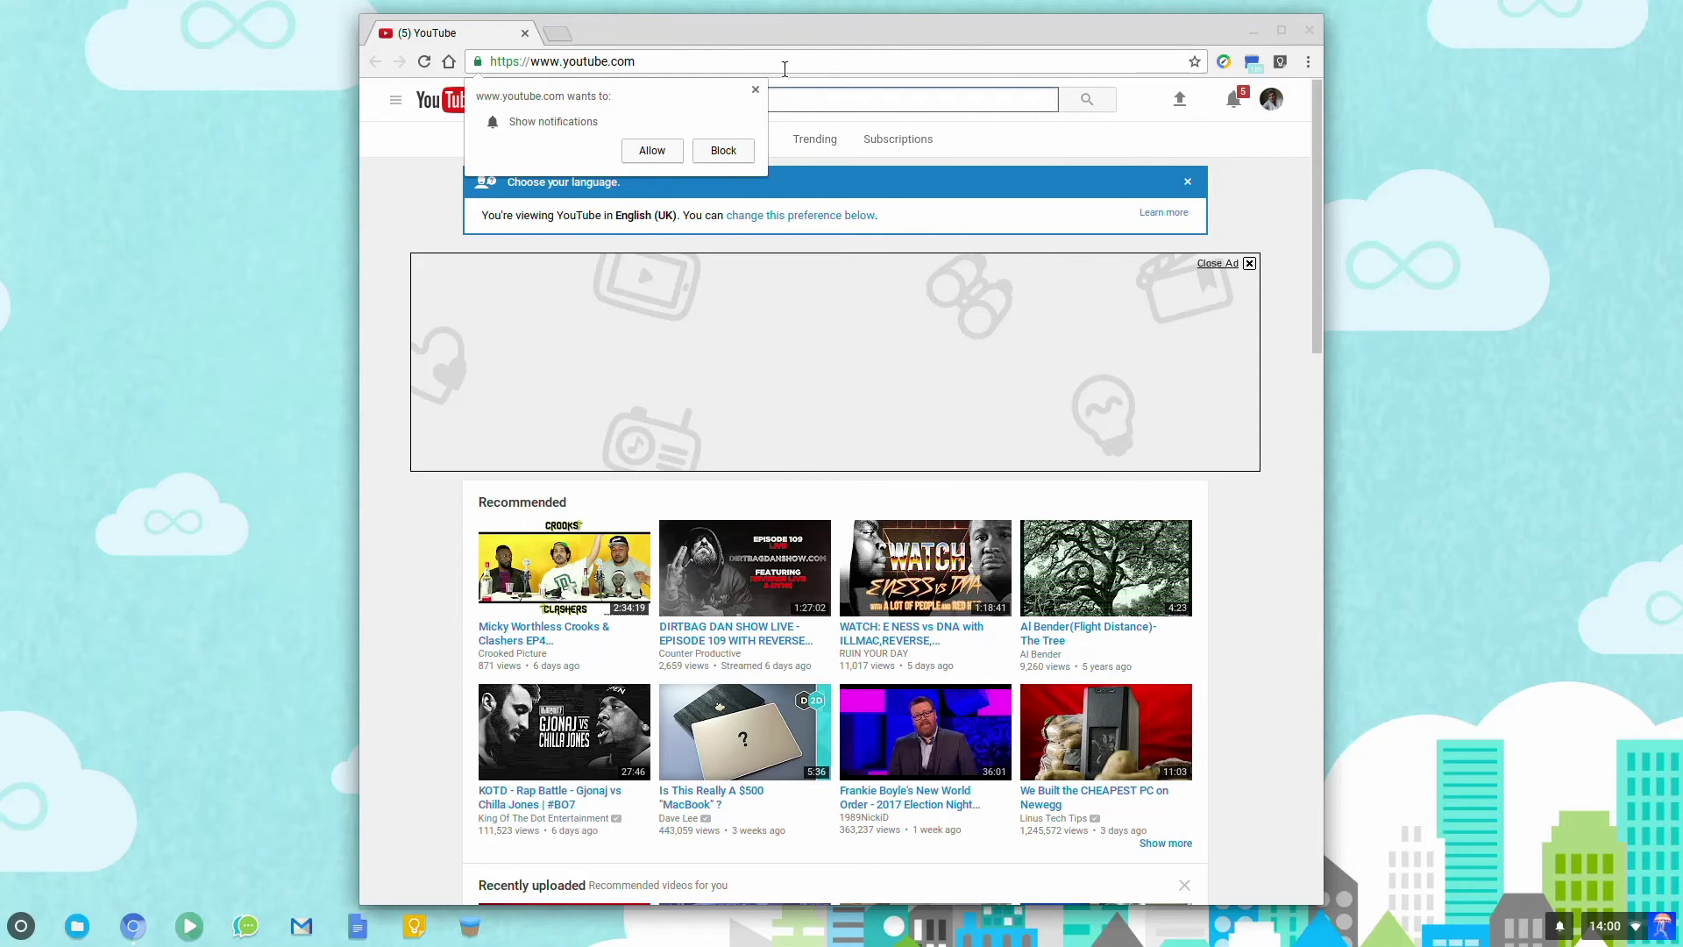
left_click(657, 156)
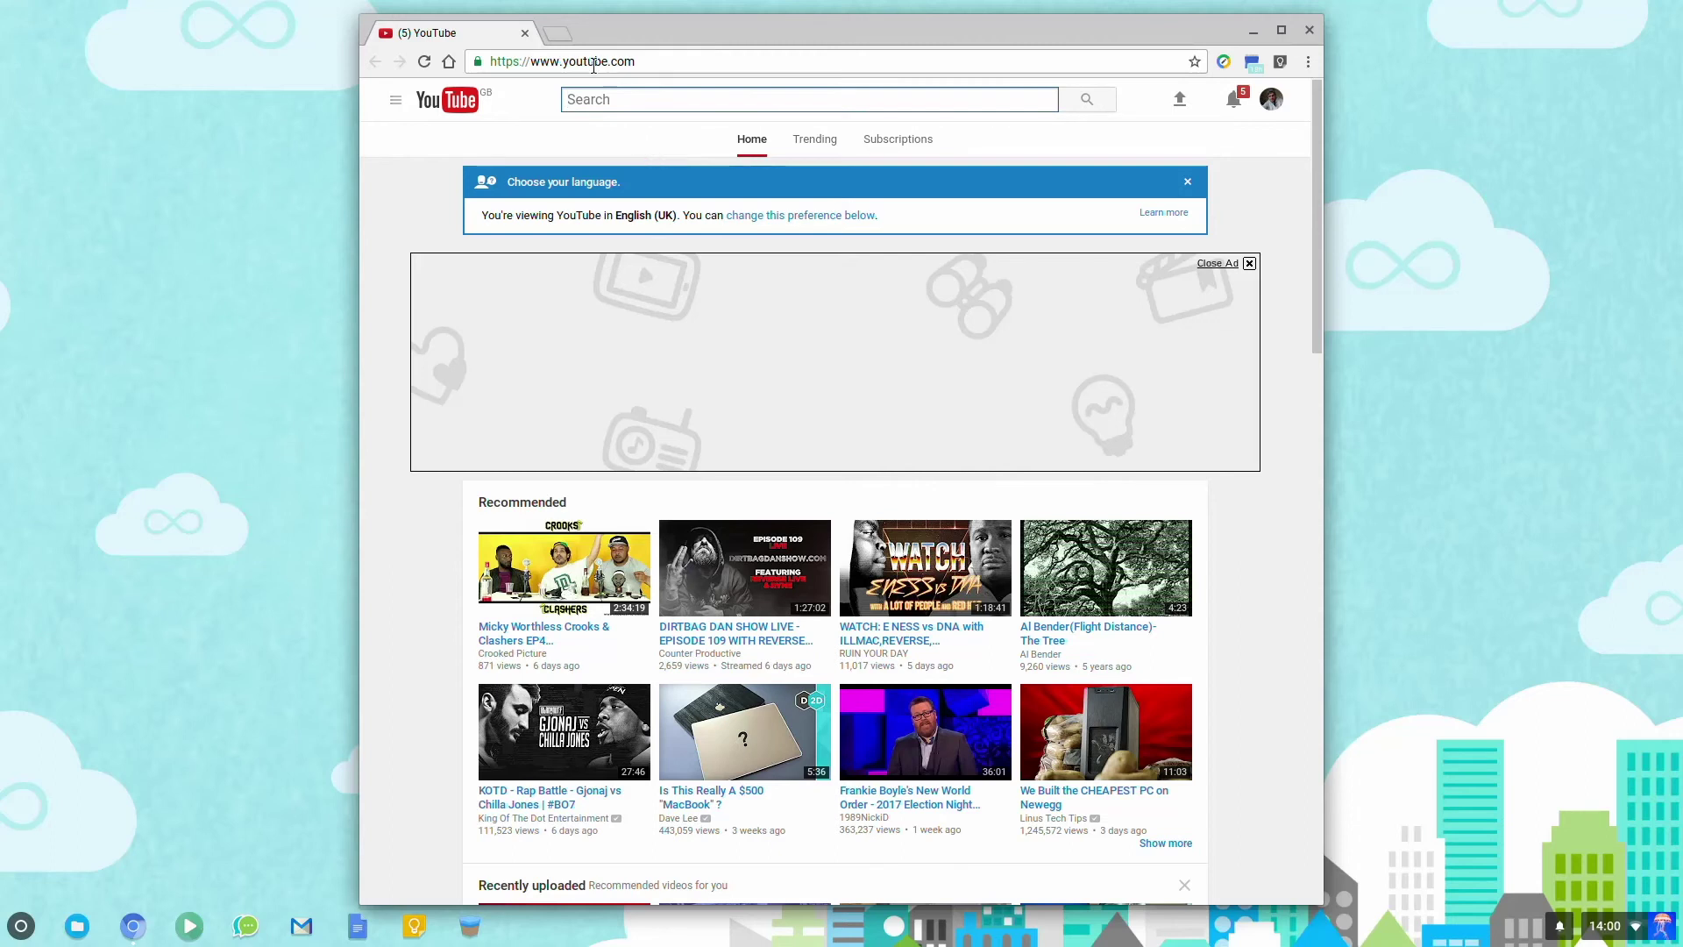
Search 'google octane' from the address bar, correcting the typo.
left_click(593, 63)
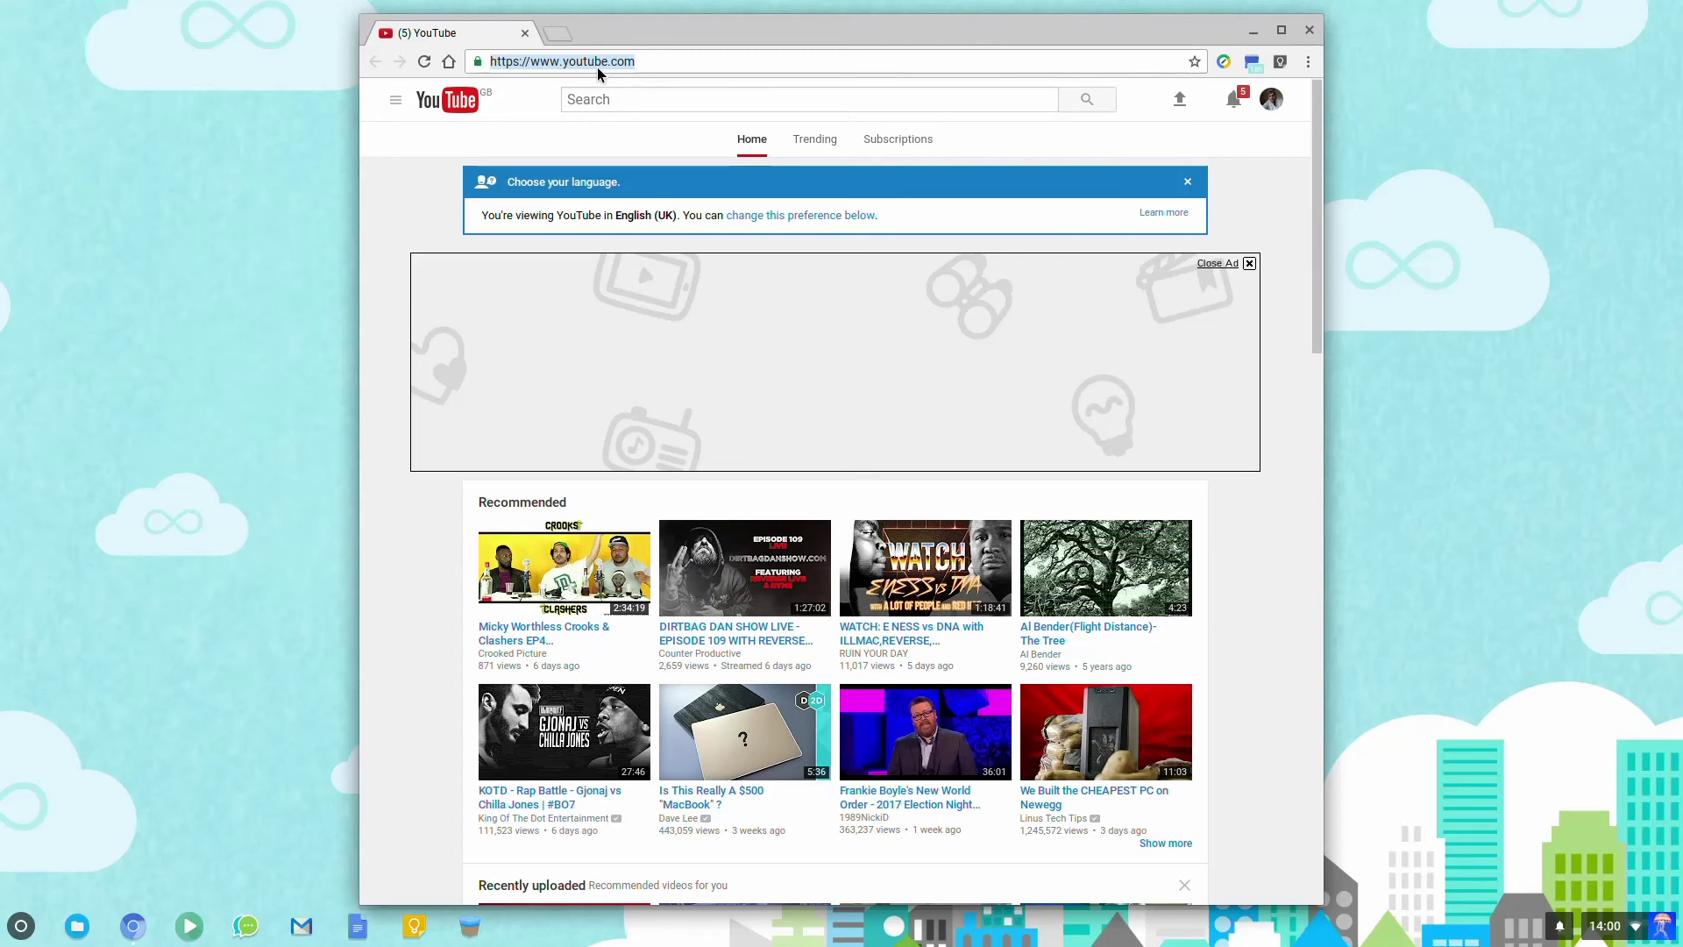
type("goo")
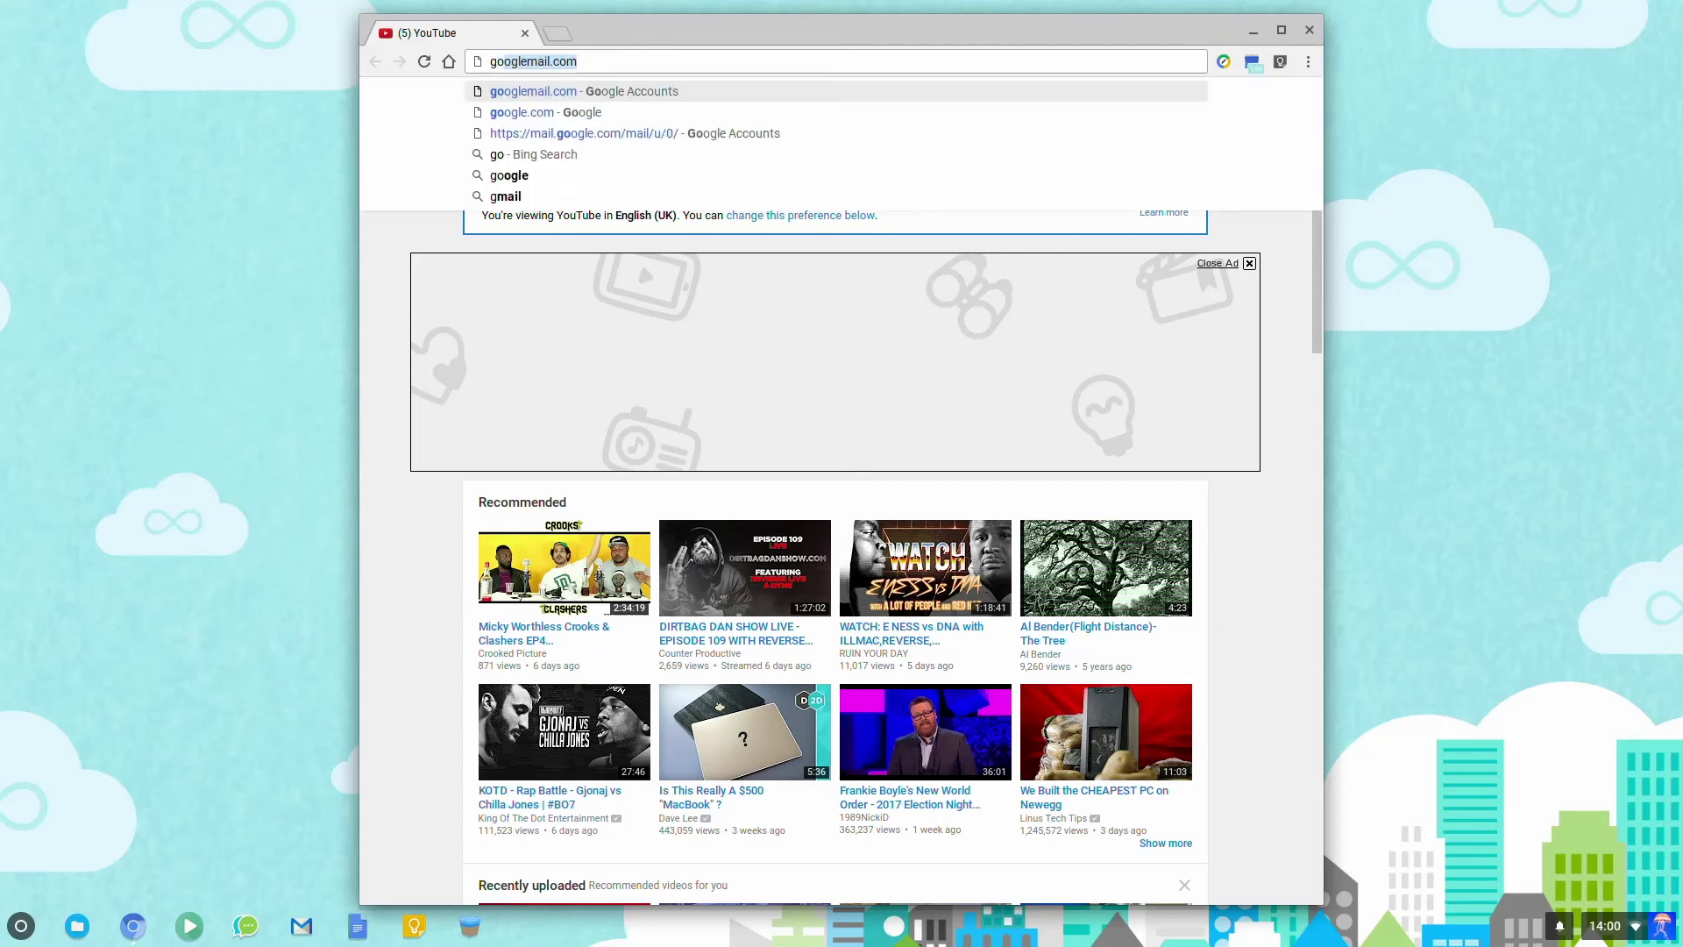
type("glw")
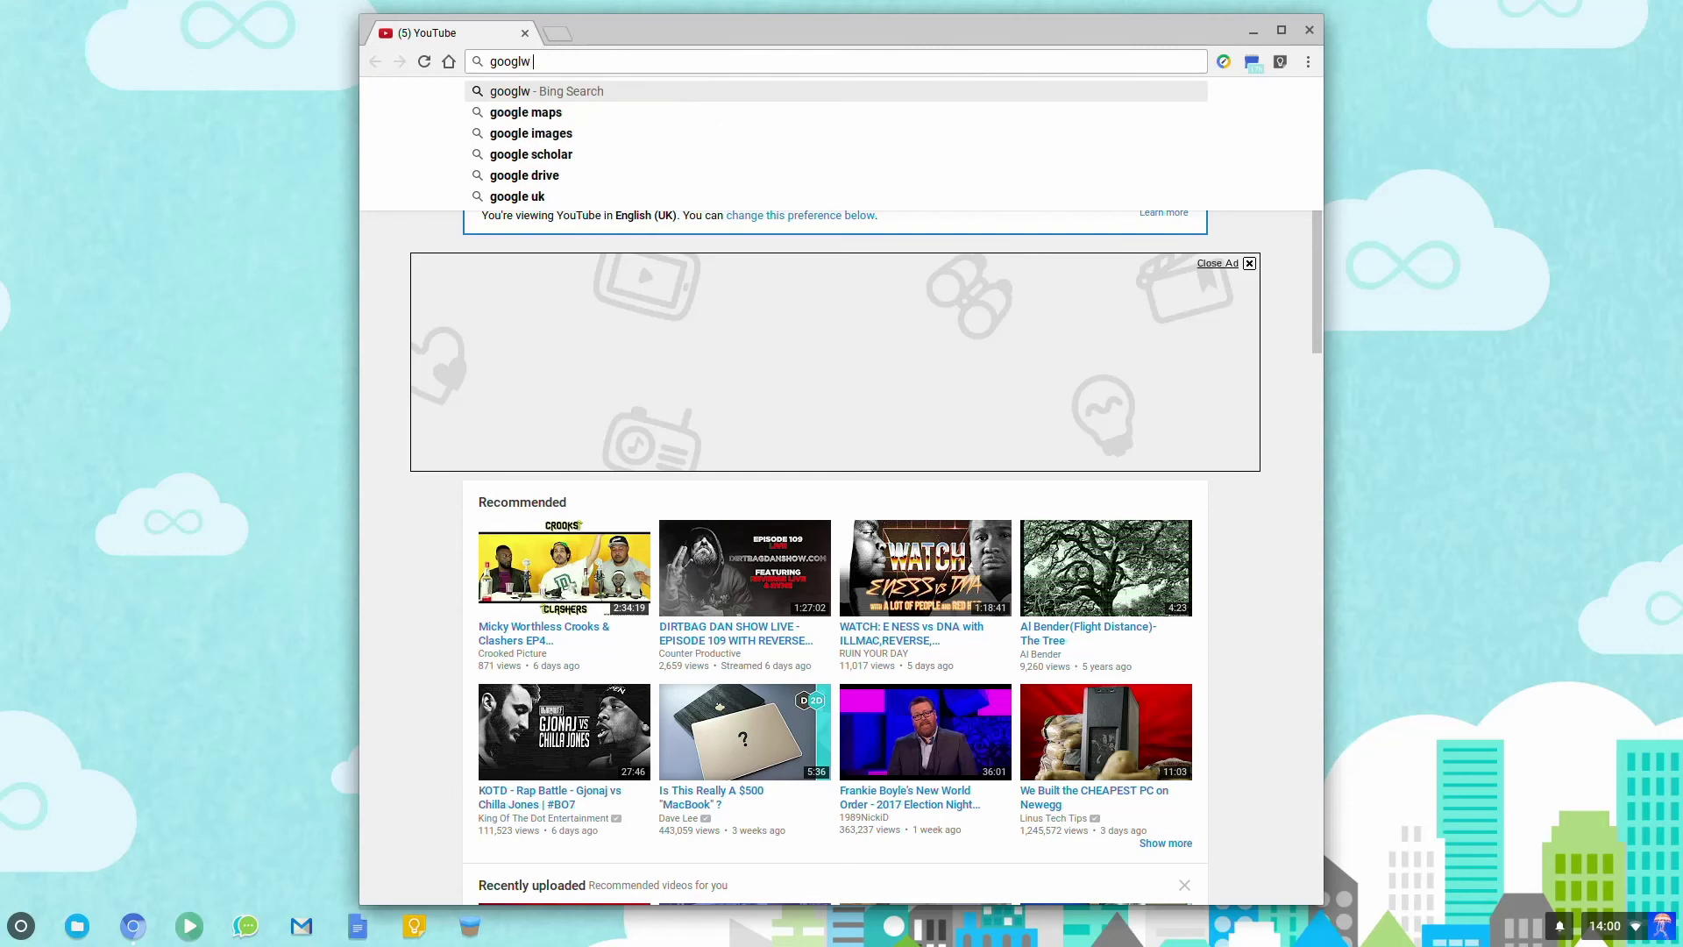
key("BackSpace")
type("e oct")
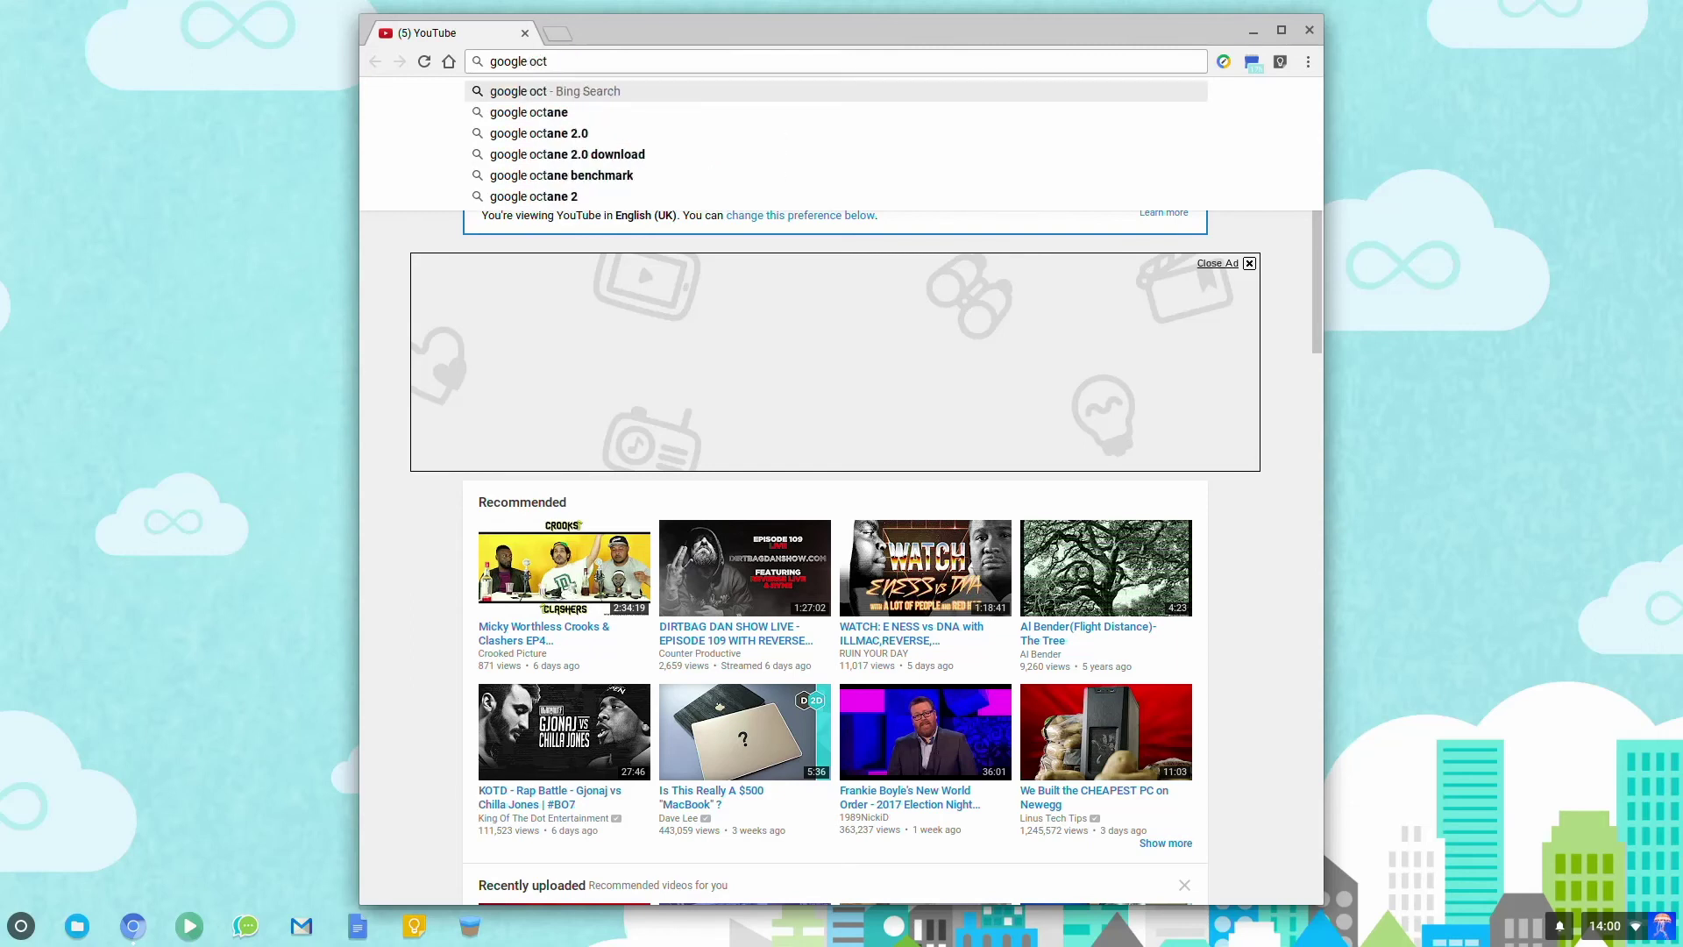
type("ane")
key("Return")
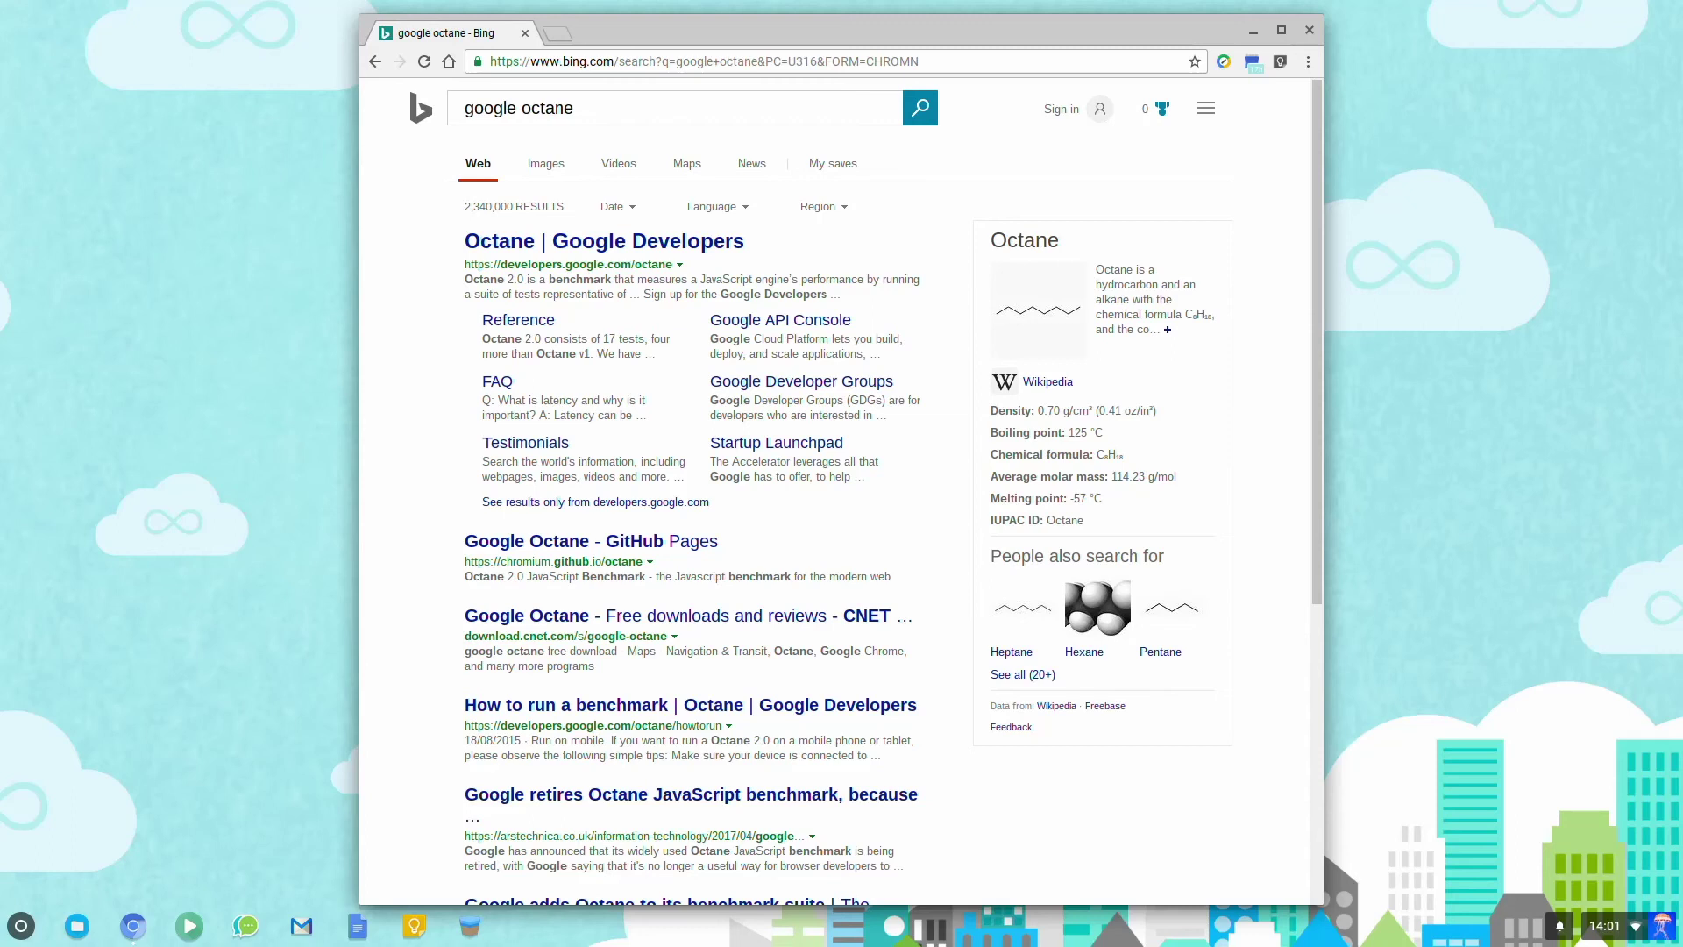
Go from the 'Octane | Google Developers' result to the page that runs Octane 2.0.
left_click(590, 248)
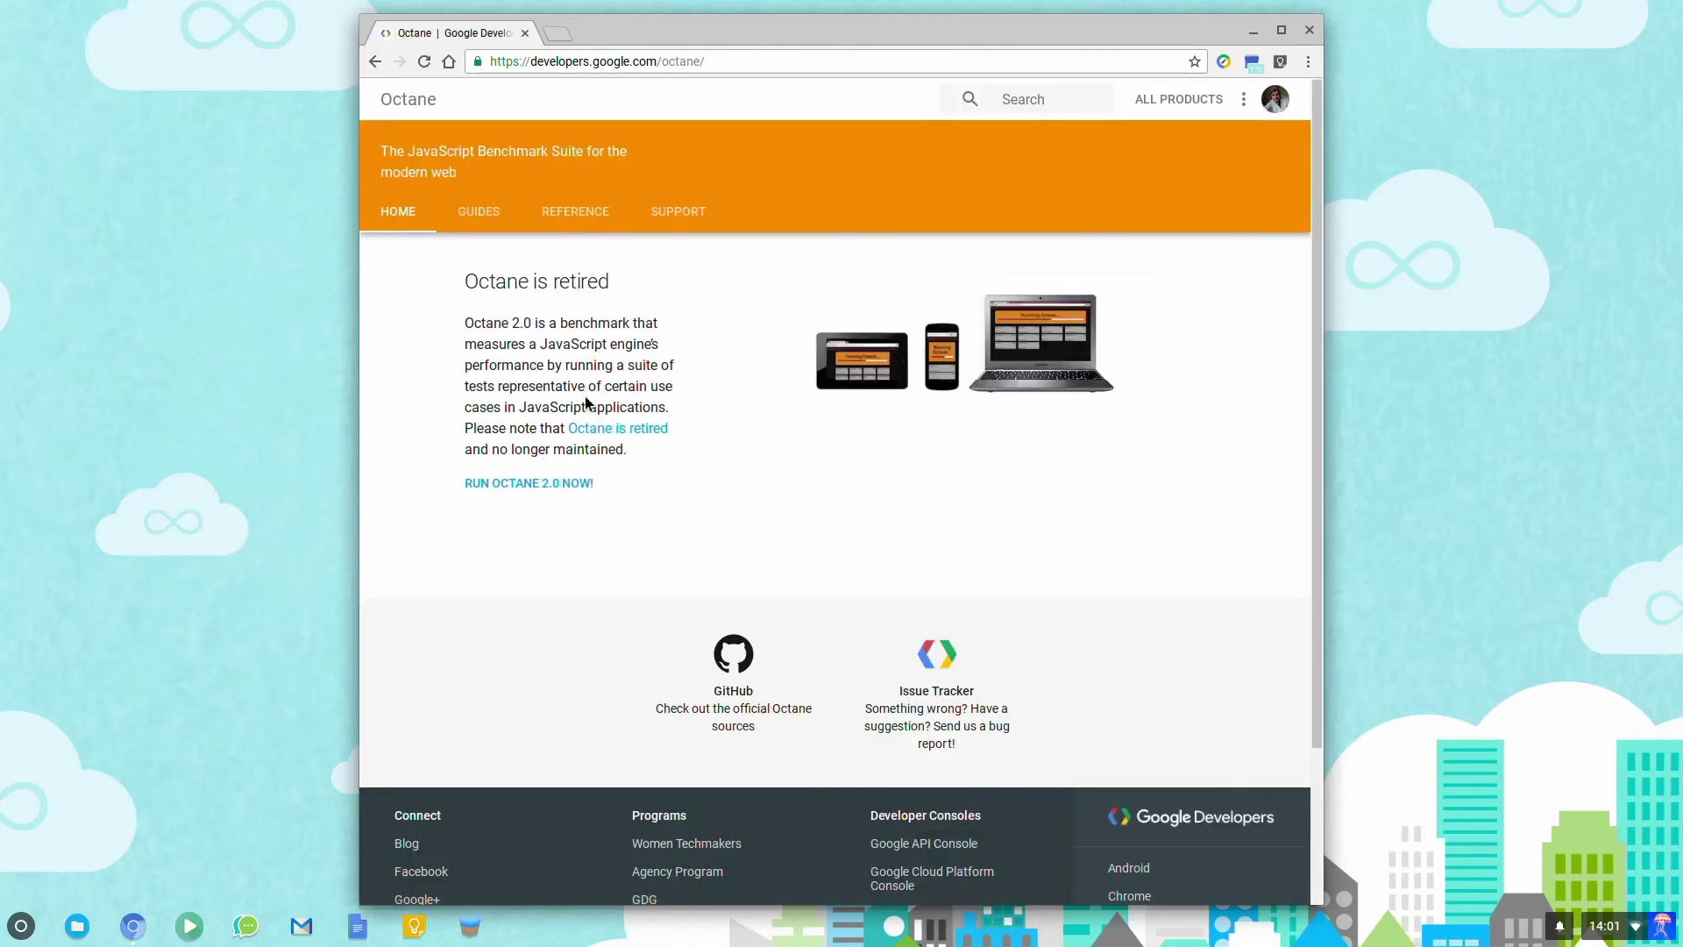
left_click(566, 481)
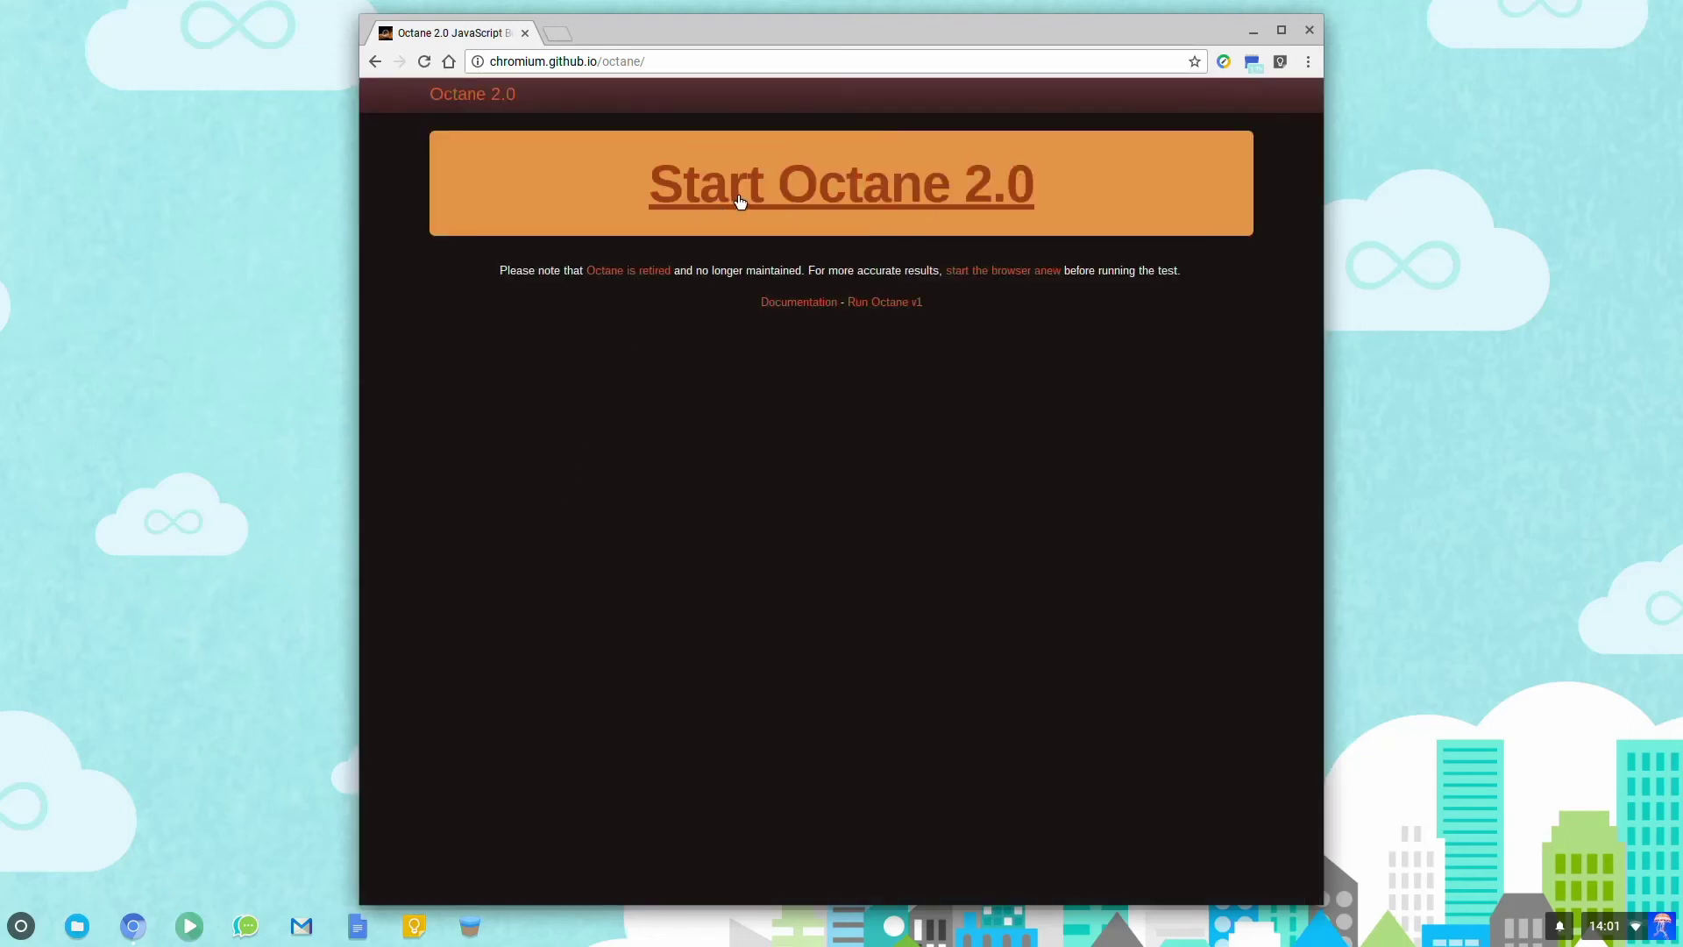
Run the Octane 2.0 benchmark through to its final score of 8609.
left_click(739, 194)
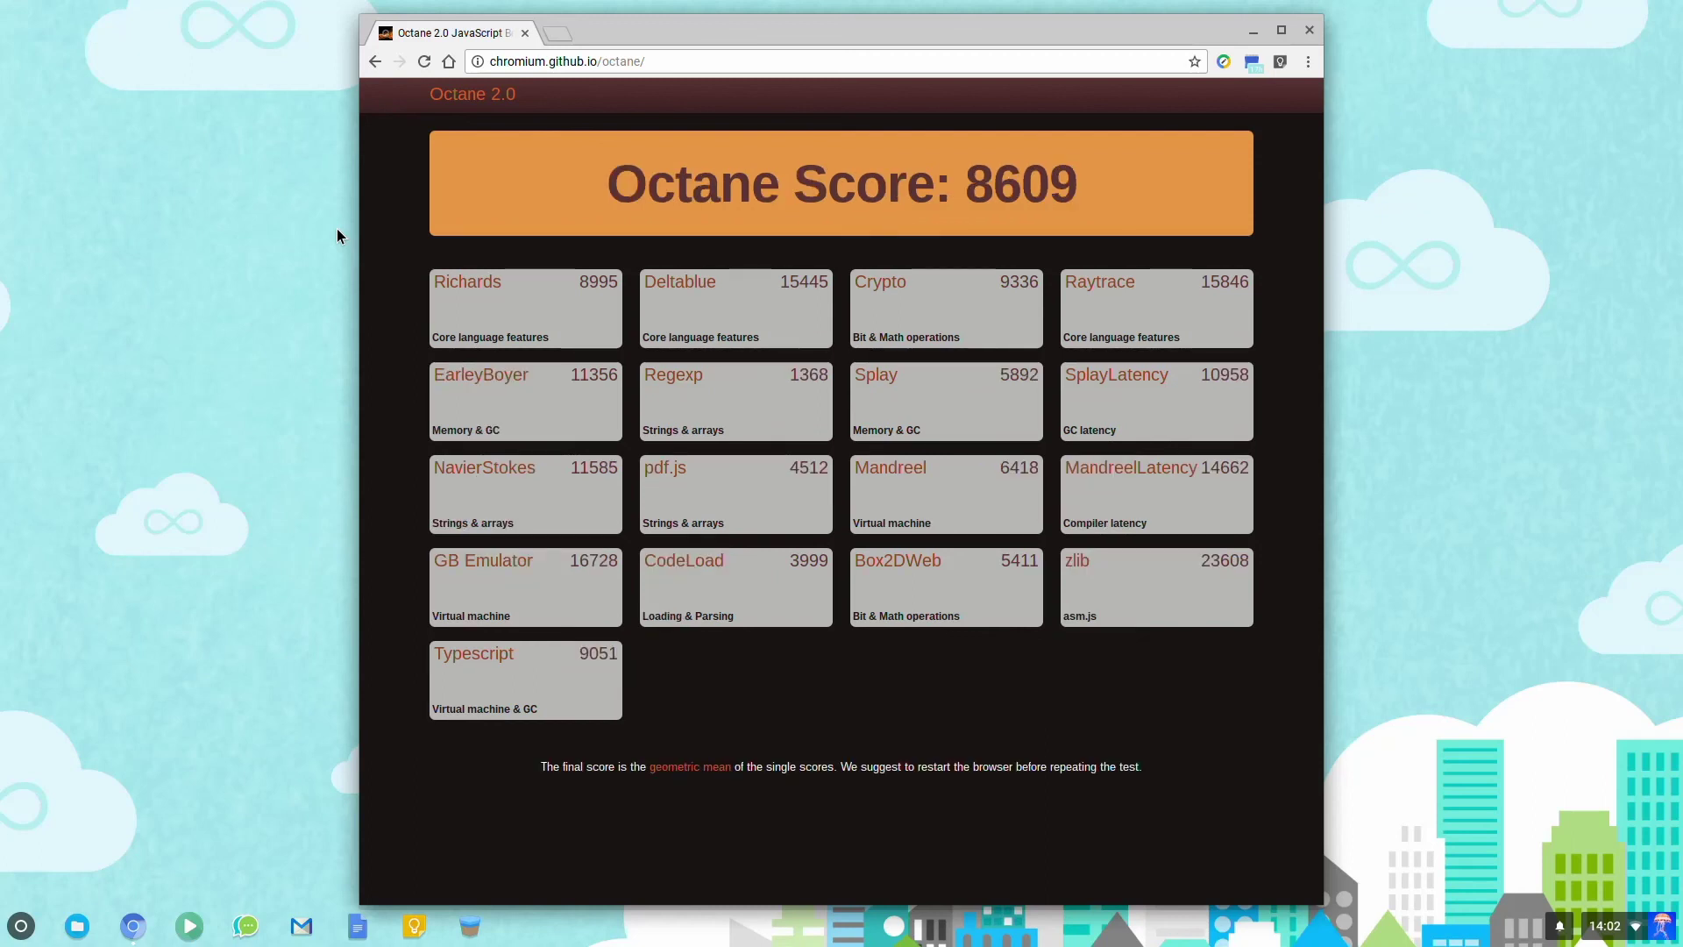
Close the Chrome window showing the Octane results.
left_click(1317, 32)
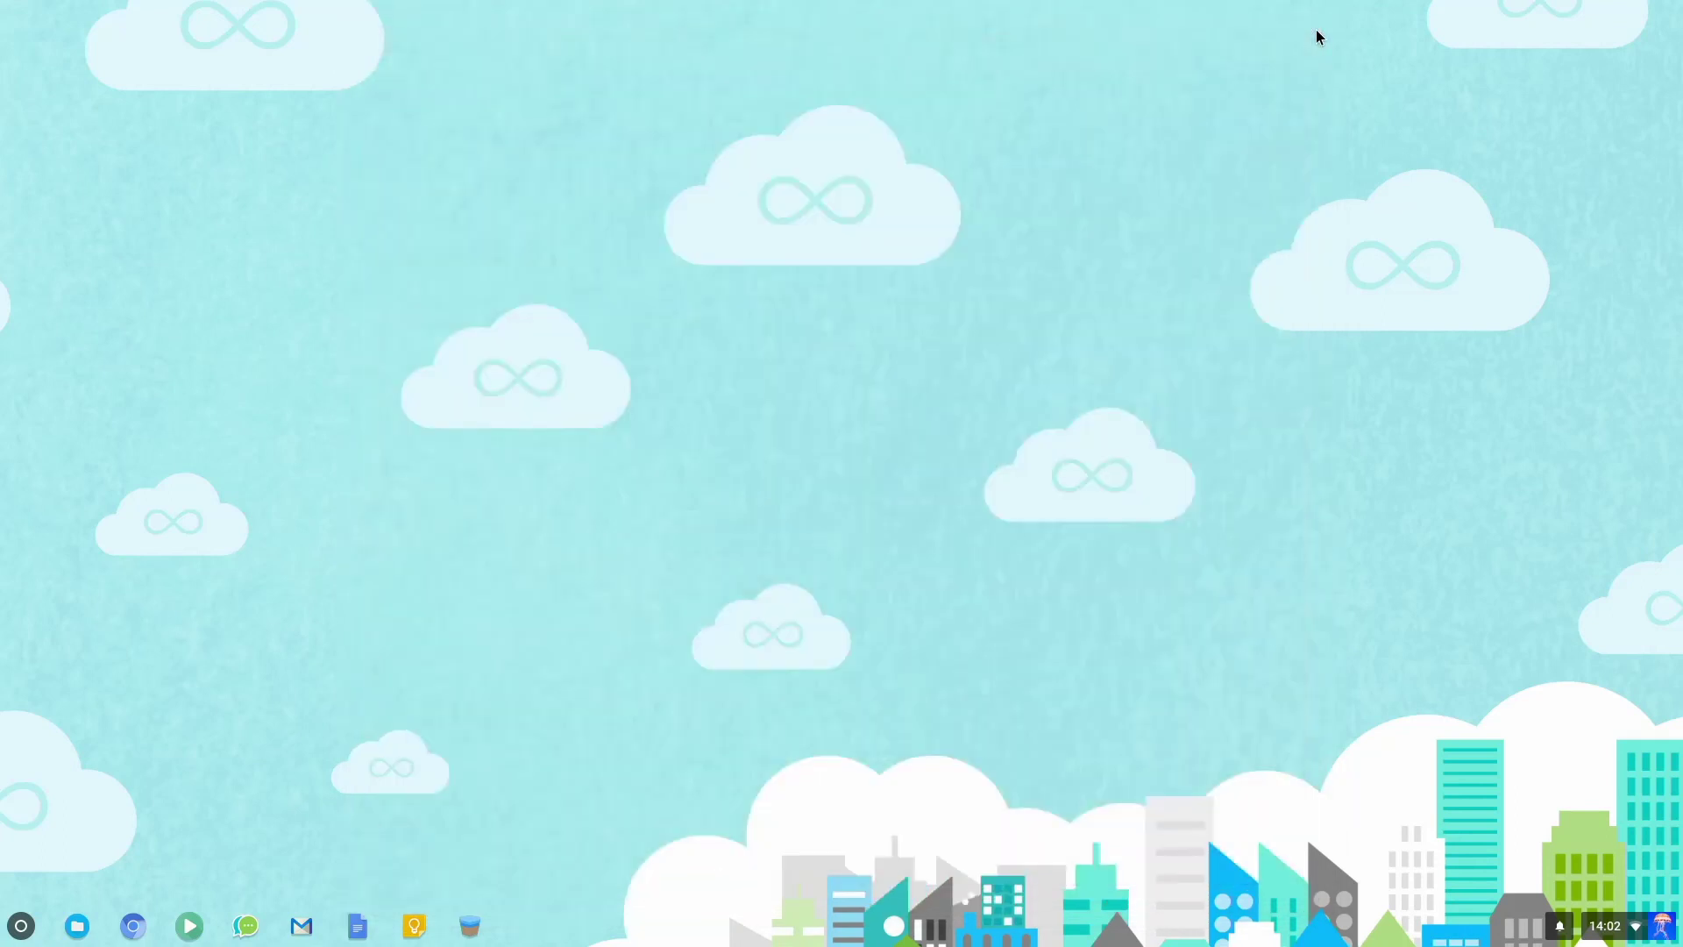